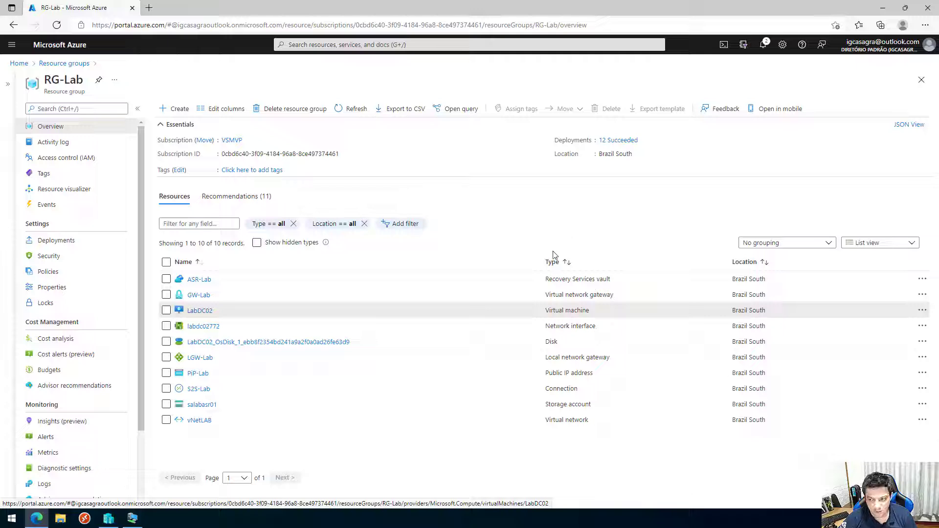
# Open SRV-IIS01 from the replicated items of the ASR-Lab vault in RG-Lab.
pyautogui.click(198, 280)
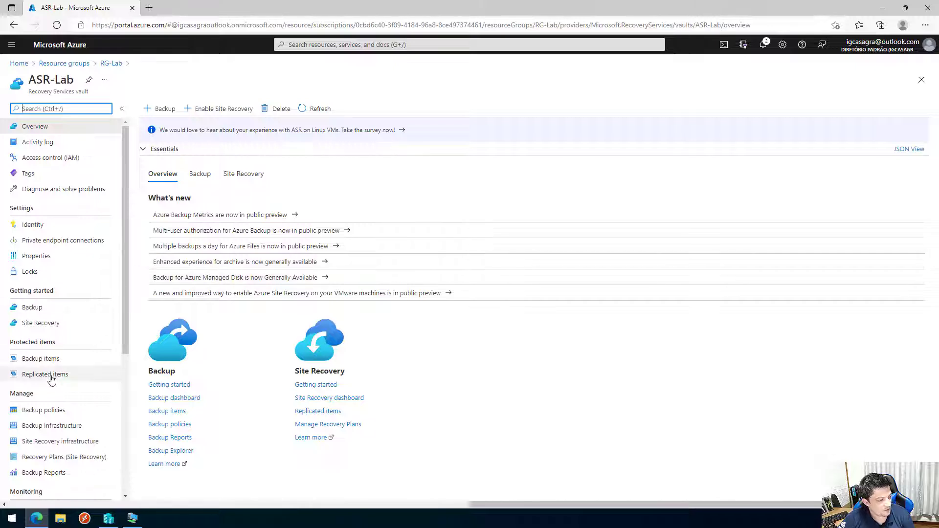
pyautogui.click(53, 380)
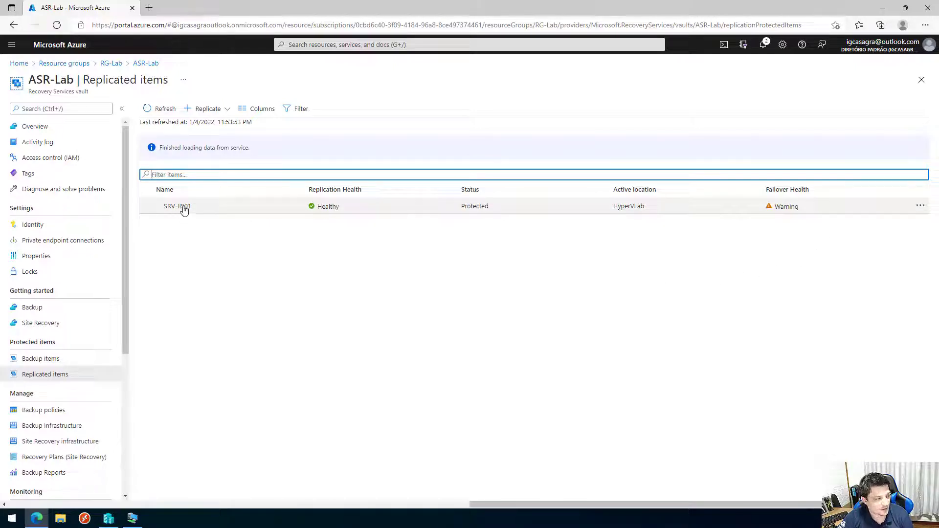
pyautogui.click(184, 211)
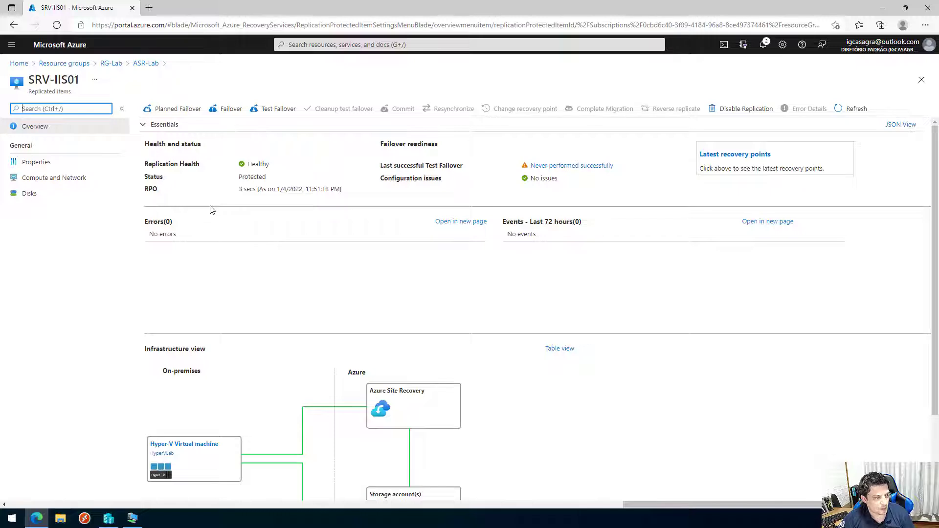
pyautogui.moveTo(381, 166); pyautogui.dragTo(424, 167)
pyautogui.click(428, 167)
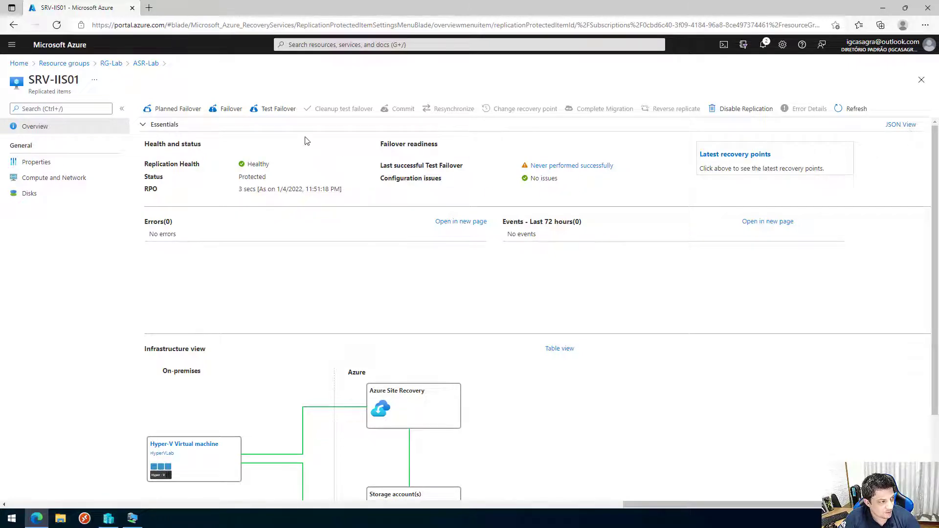
# Start a test failover for SRV-IIS01, check the target networks without choosing one, and return to RG-Lab.
pyautogui.click(278, 113)
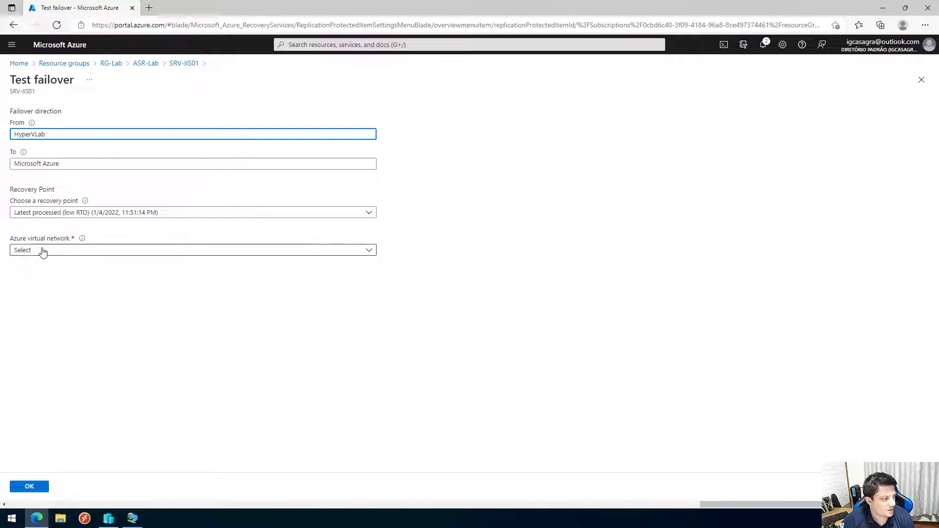
pyautogui.click(67, 251)
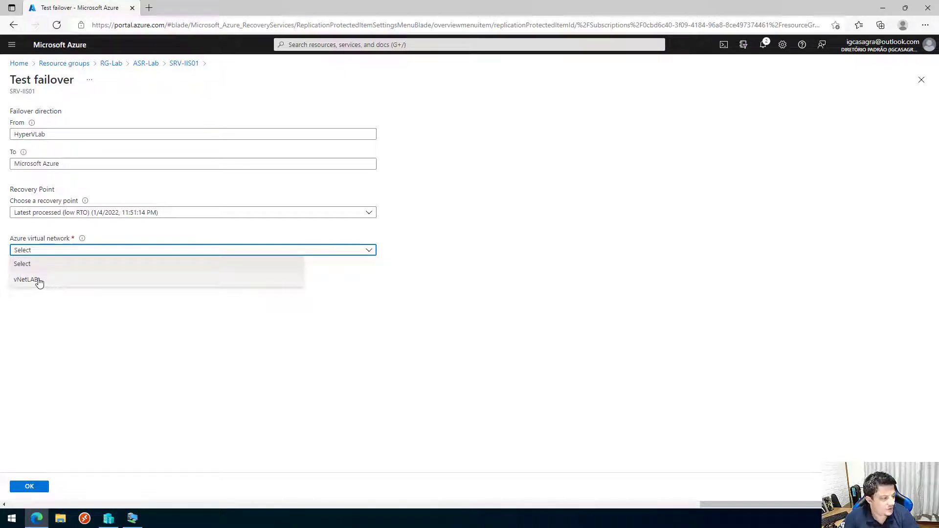
pyautogui.click(78, 315)
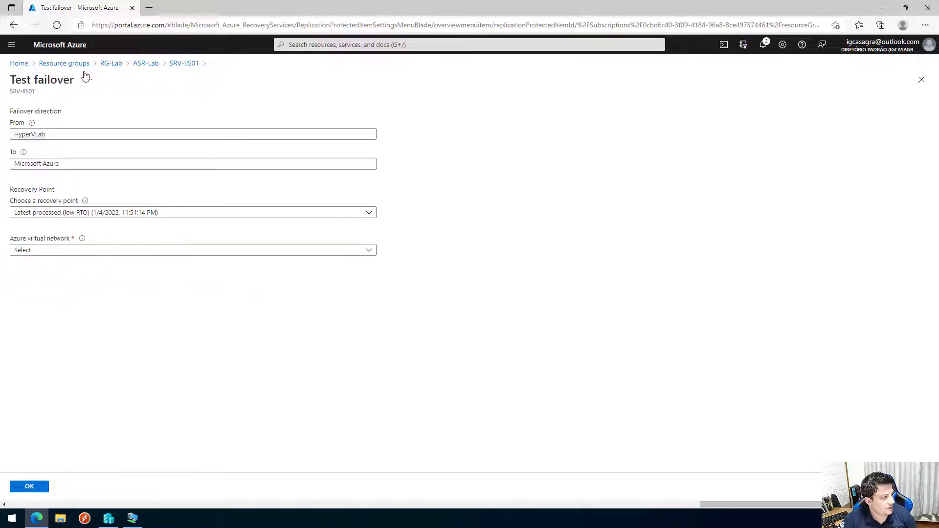
pyautogui.click(104, 64)
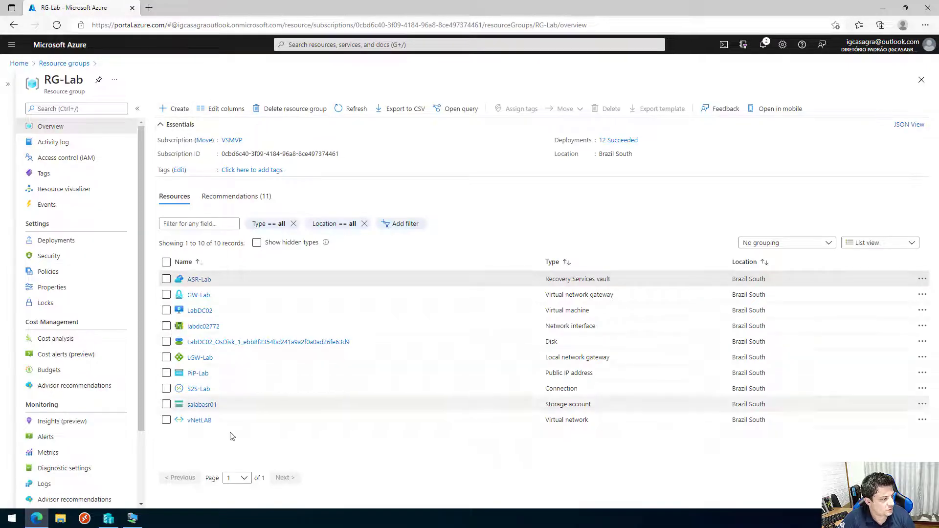
# Find Virtual network through the Create a resource search and begin creating one.
pyautogui.click(177, 109)
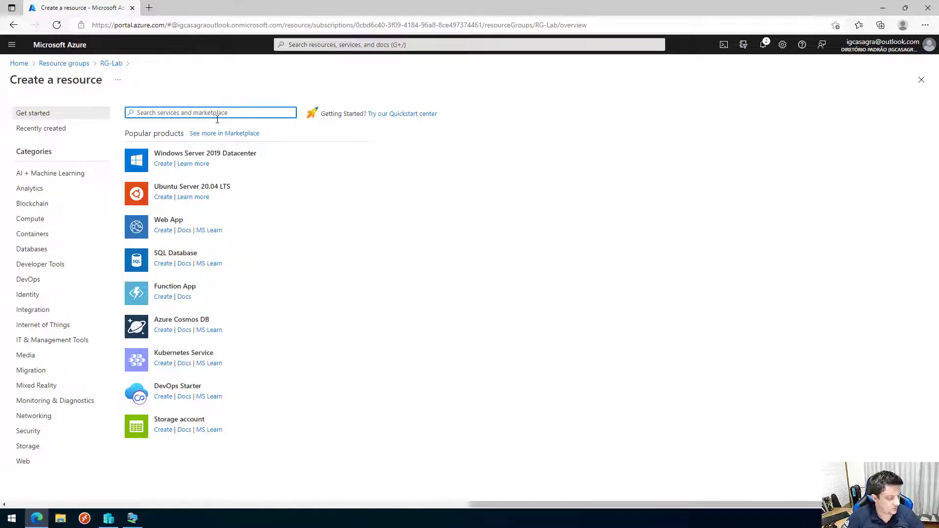
pyautogui.write('virtu')
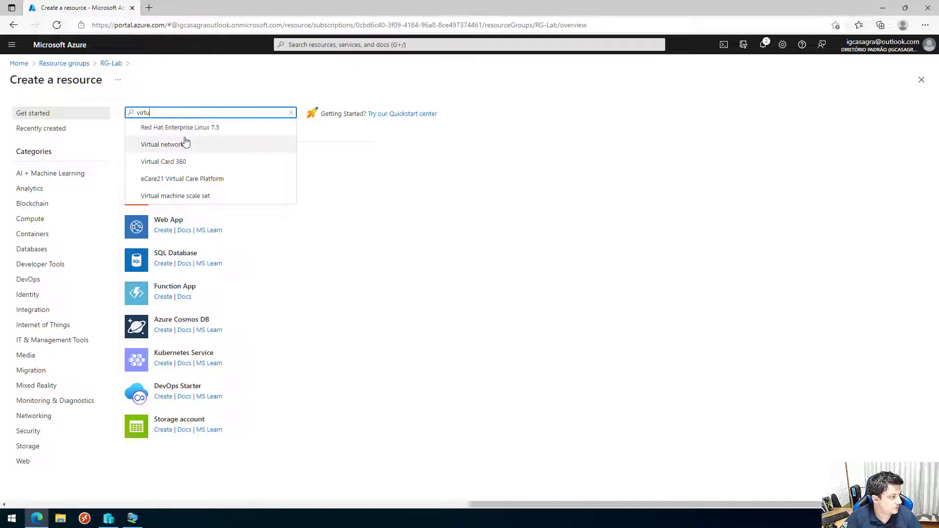
pyautogui.click(186, 144)
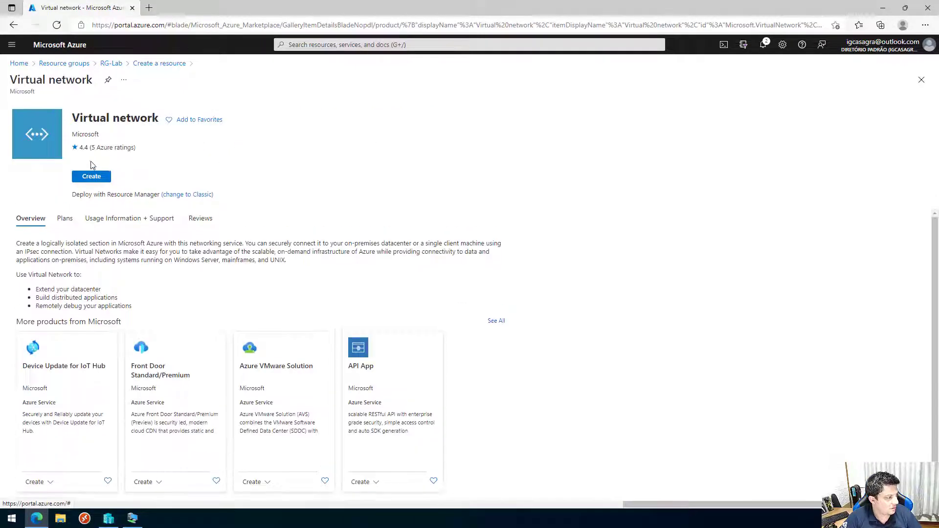
pyautogui.click(92, 178)
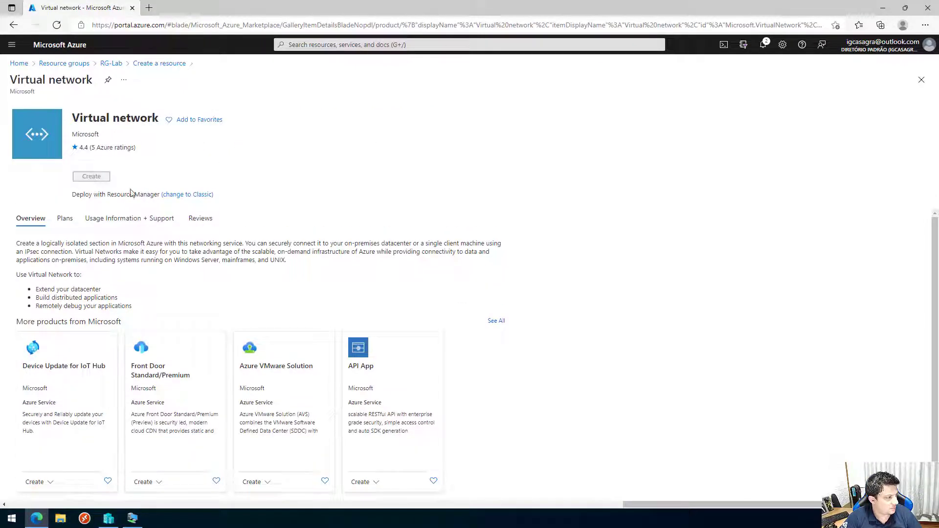
# Set subscription VSMVP, resource group RG-Lab and name vNetFailover, then validate with Review + create.
pyautogui.click(228, 196)
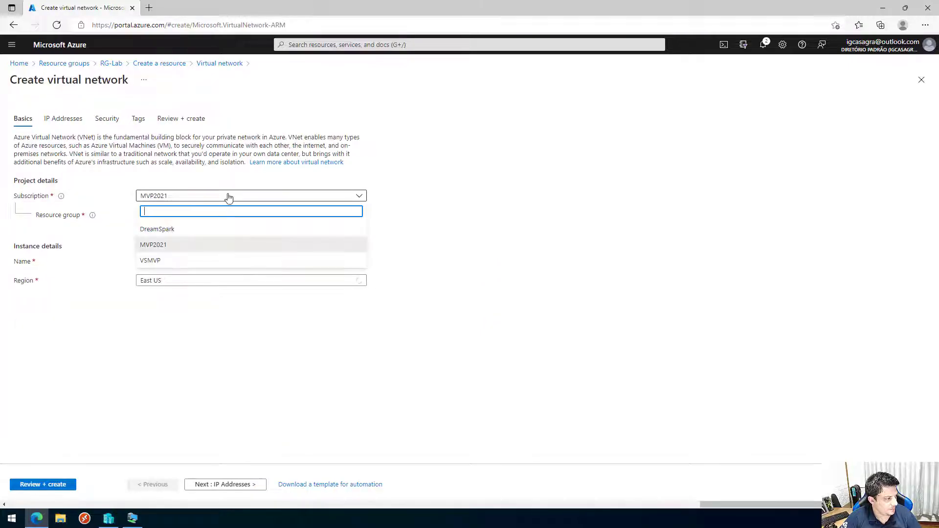
pyautogui.click(186, 260)
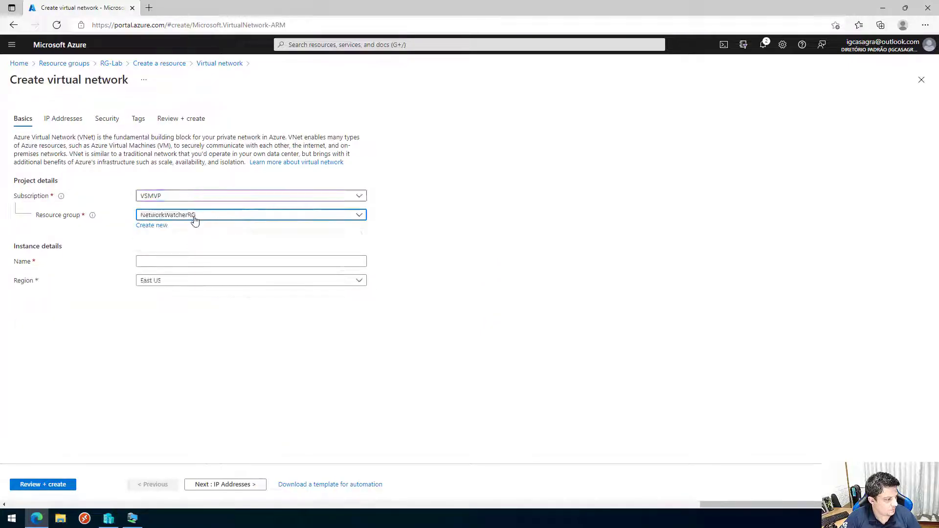
pyautogui.click(195, 218)
pyautogui.click(163, 309)
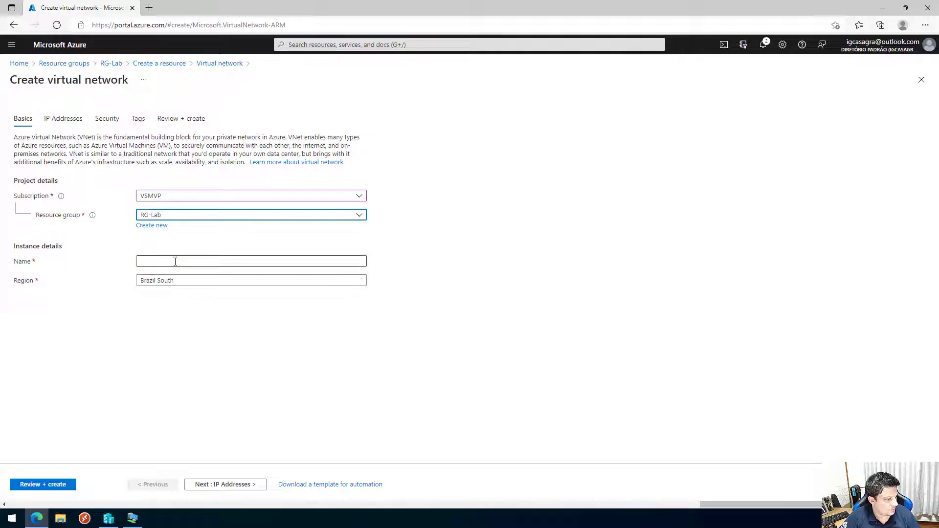
pyautogui.click(175, 262)
pyautogui.write('vNetFailvo')
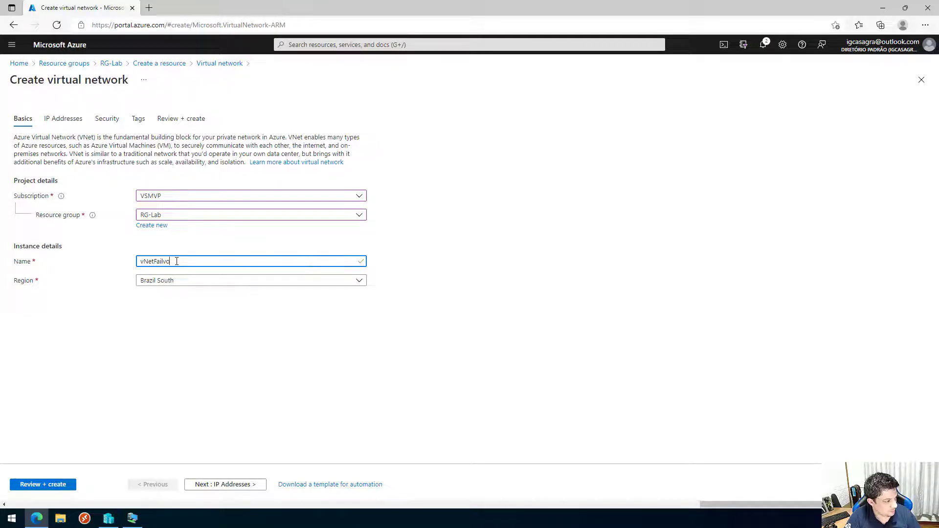
pyautogui.press('BackSpace')
pyautogui.press('BackSpace')
pyautogui.write('over')
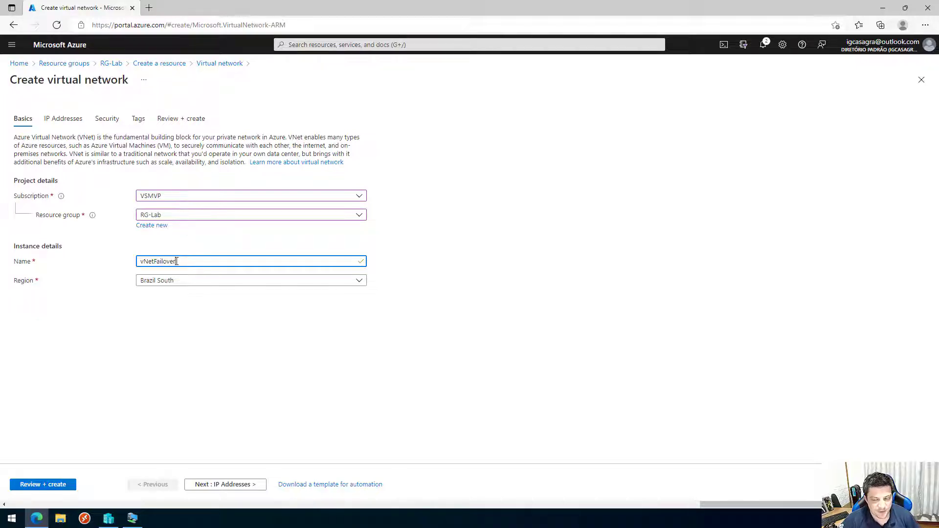
pyautogui.click(64, 487)
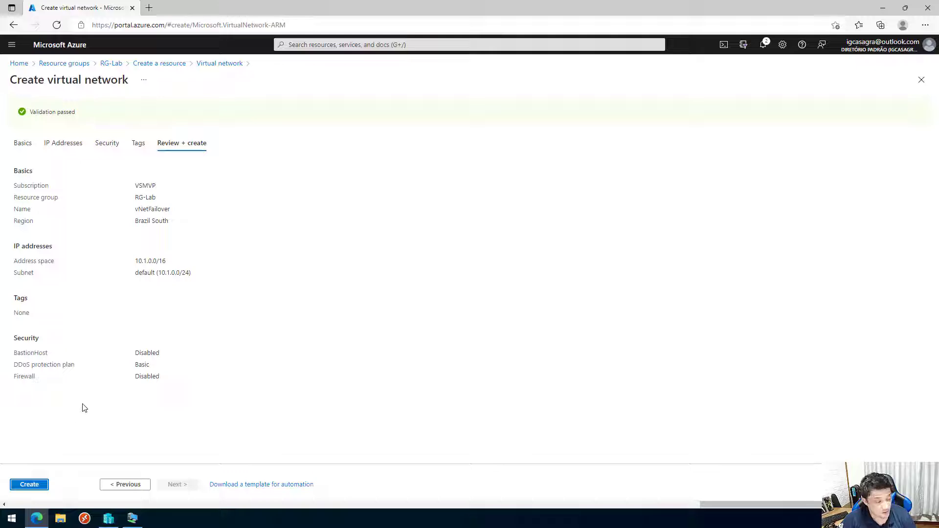
# Create the vNetFailover virtual network and wait until its deployment completes.
pyautogui.click(37, 487)
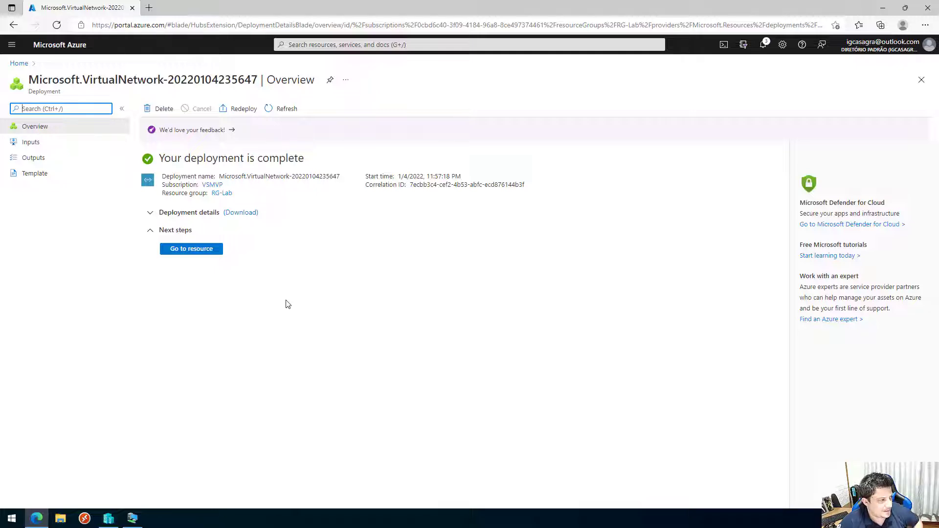
# Go back to SRV-IIS01 under the ASR-Lab vault's replicated items and open its Test Failover settings.
pyautogui.click(20, 64)
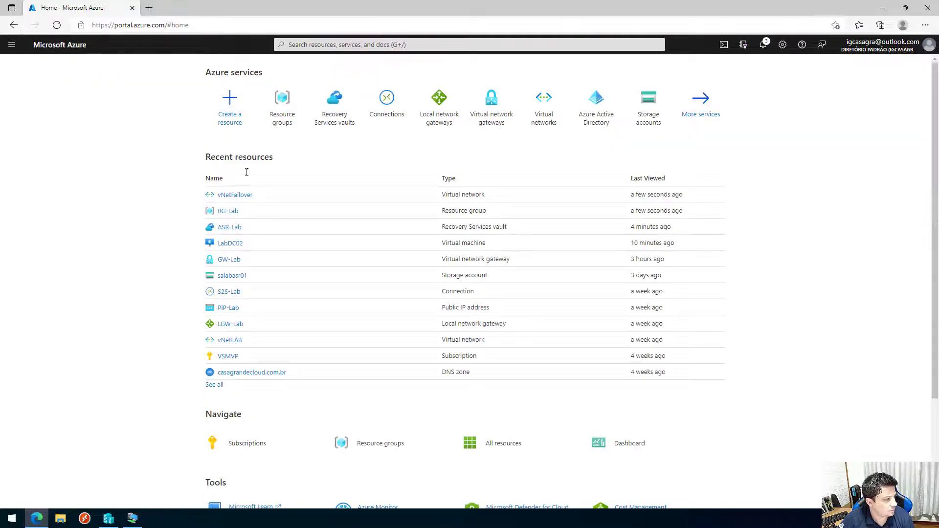
pyautogui.click(233, 212)
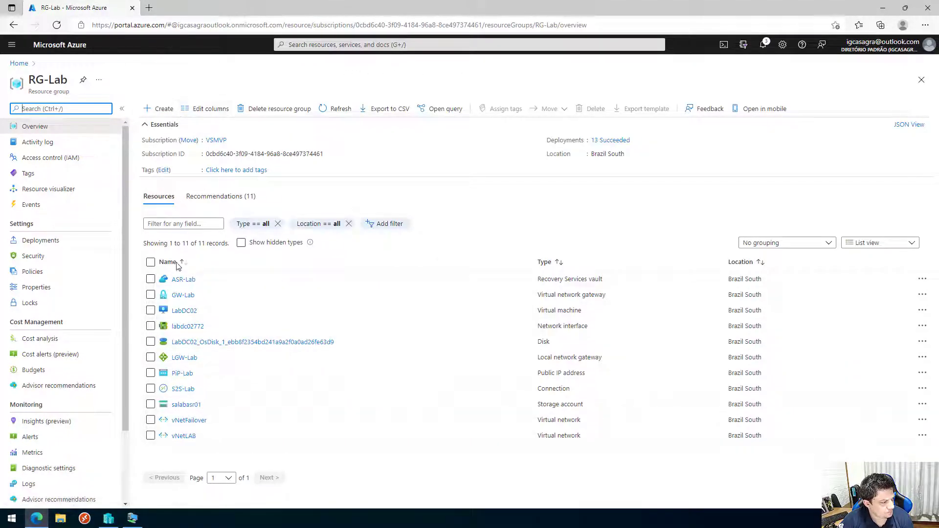
pyautogui.click(184, 279)
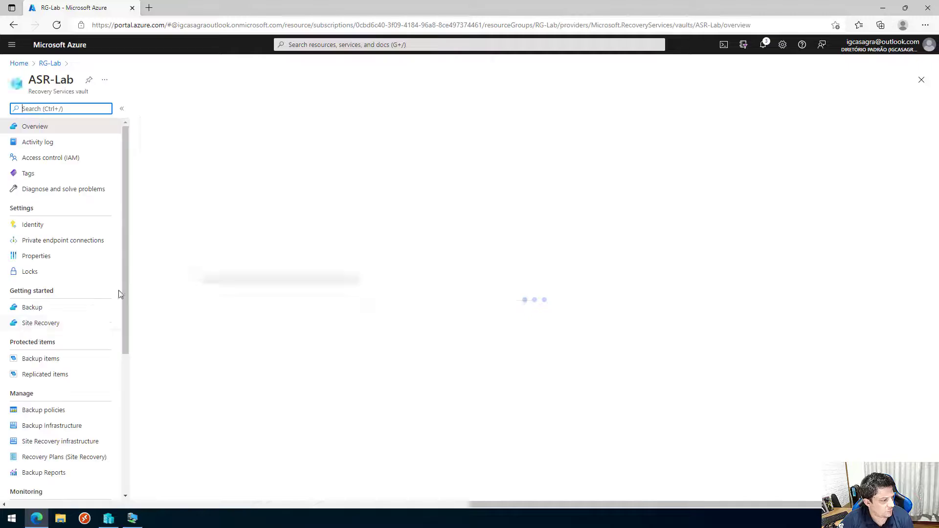
pyautogui.click(45, 376)
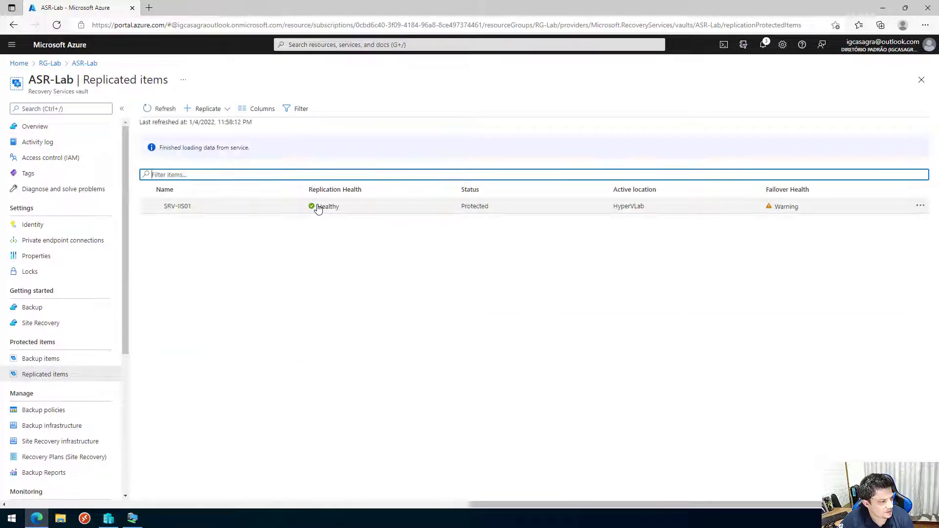
pyautogui.click(318, 208)
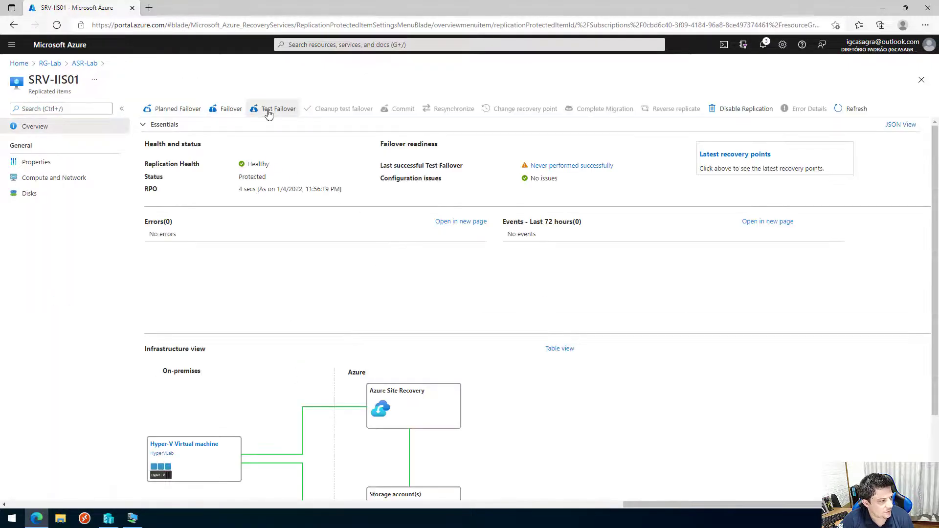
pyautogui.click(268, 113)
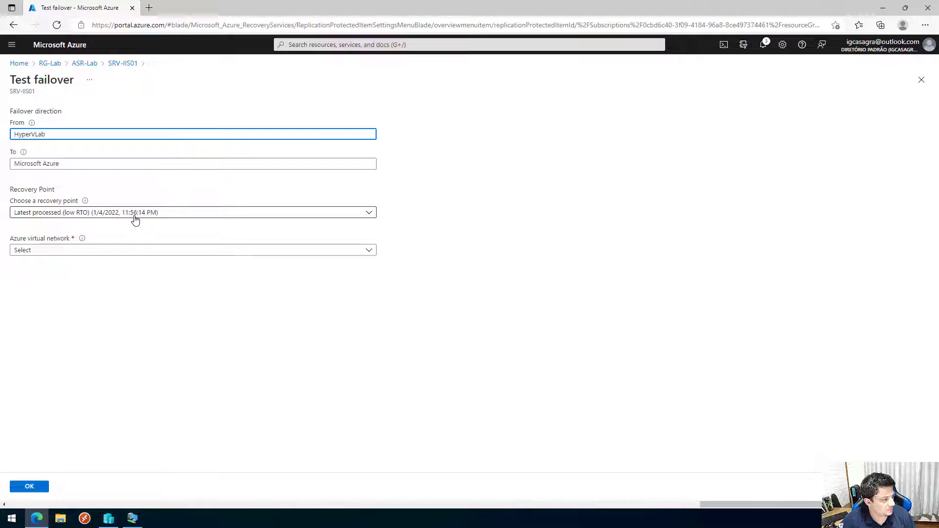
# Run the SRV-IIS01 test failover into vNetFailover and open its job from Notifications.
pyautogui.click(58, 251)
pyautogui.click(40, 282)
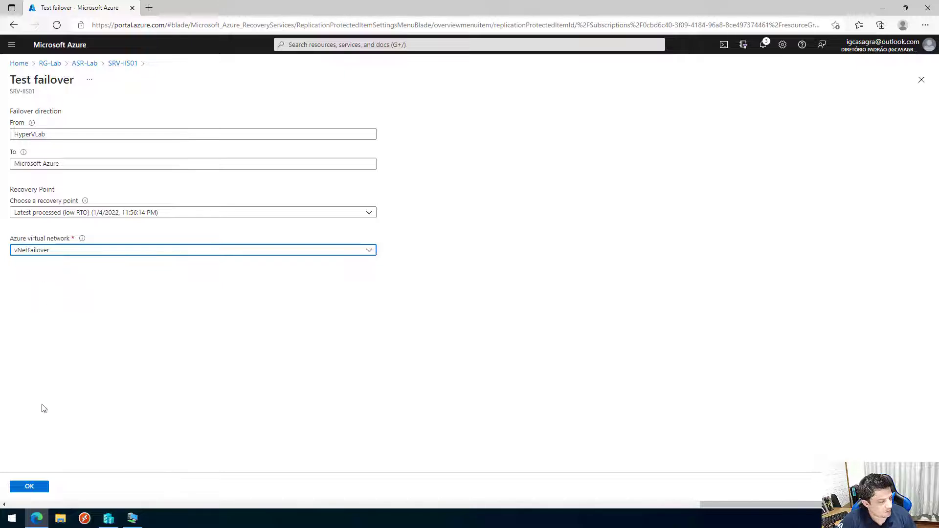
pyautogui.click(30, 487)
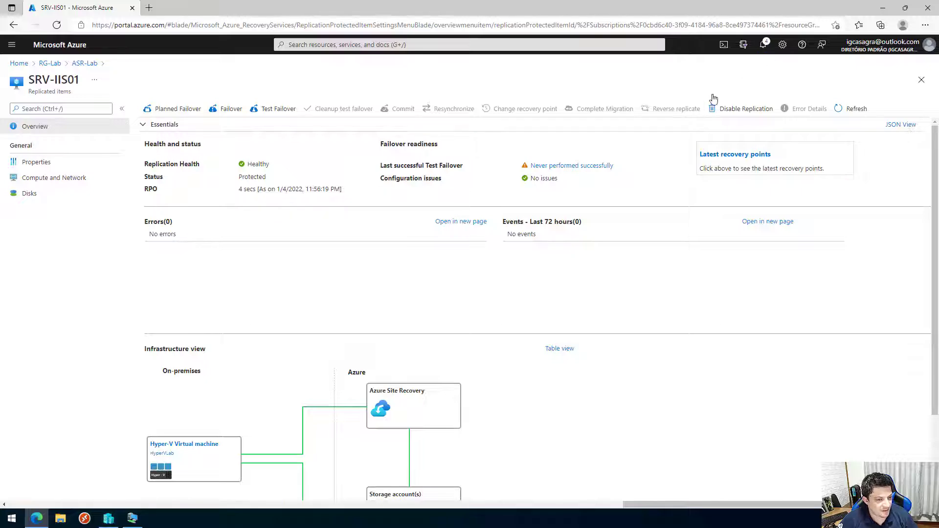
pyautogui.click(764, 45)
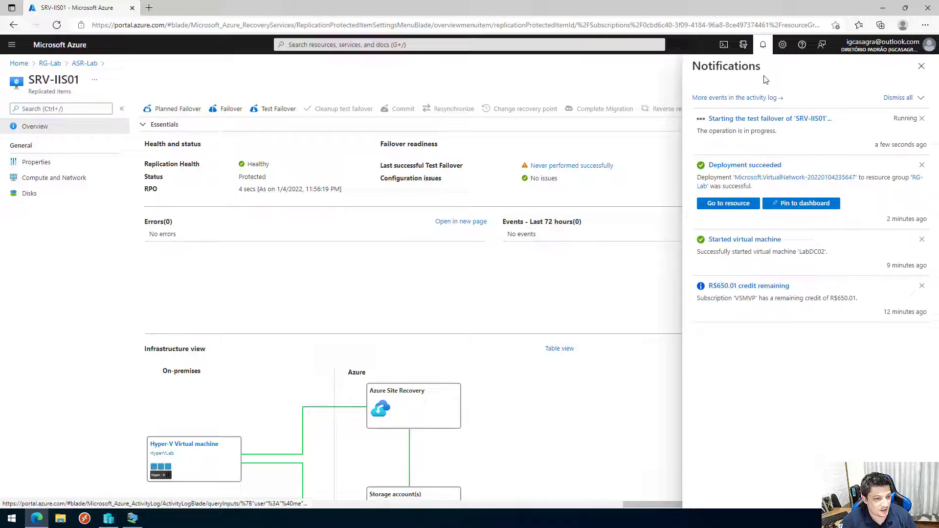
pyautogui.click(768, 119)
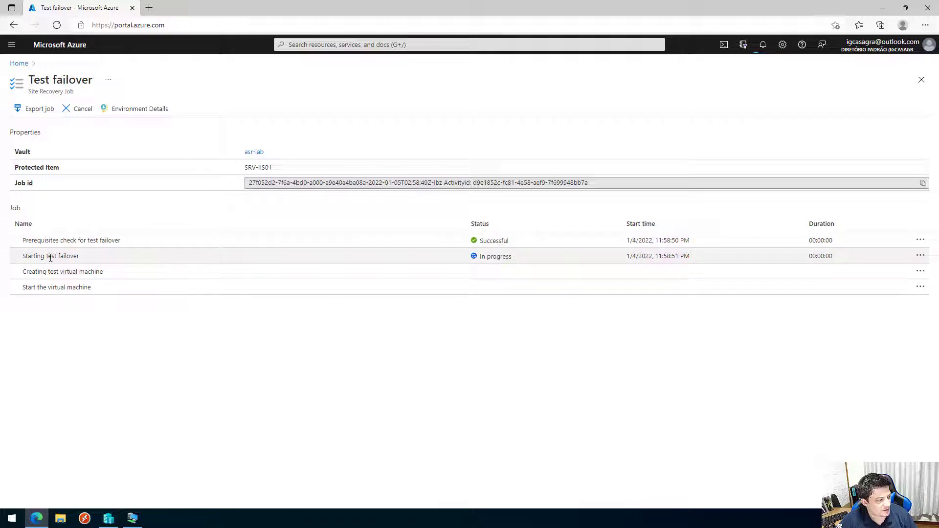
# Follow the test failover job until all four steps show Successful, then return Home.
pyautogui.moveTo(23, 272); pyautogui.dragTo(108, 274)
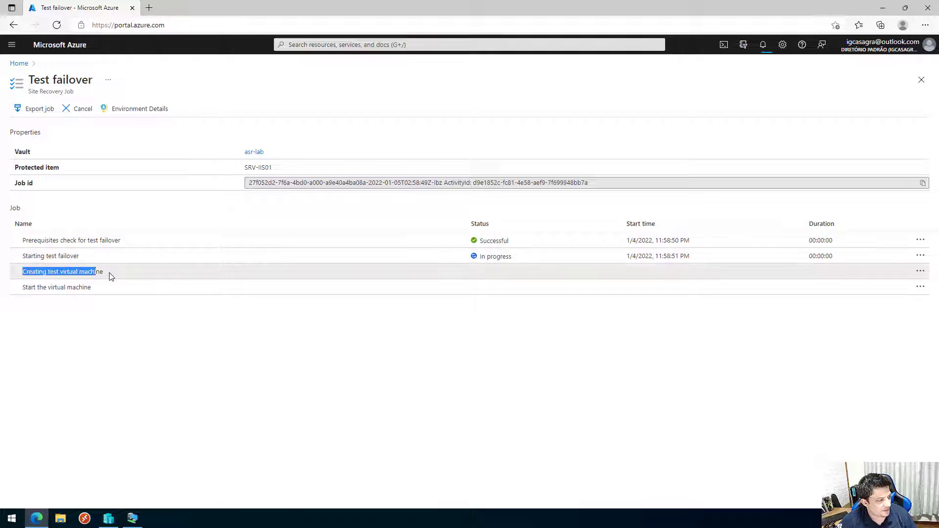
pyautogui.moveTo(23, 287); pyautogui.dragTo(103, 293)
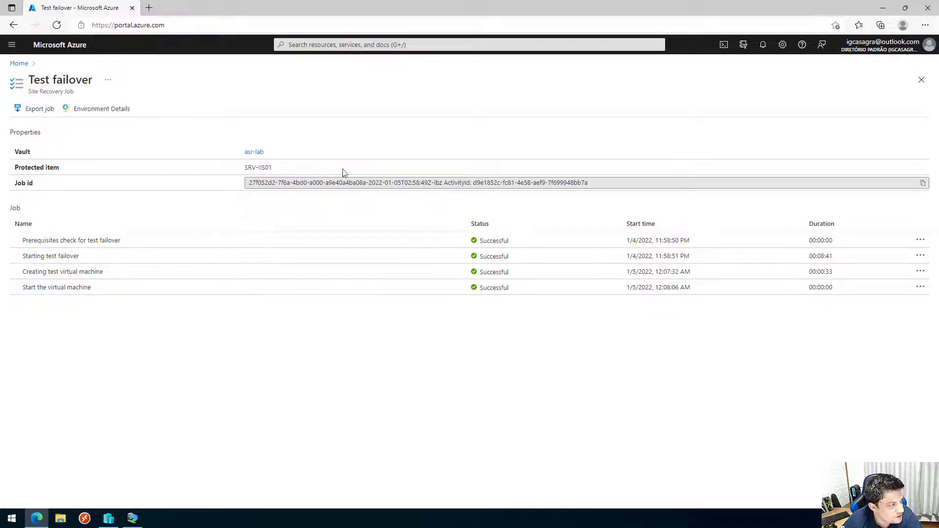
pyautogui.click(19, 63)
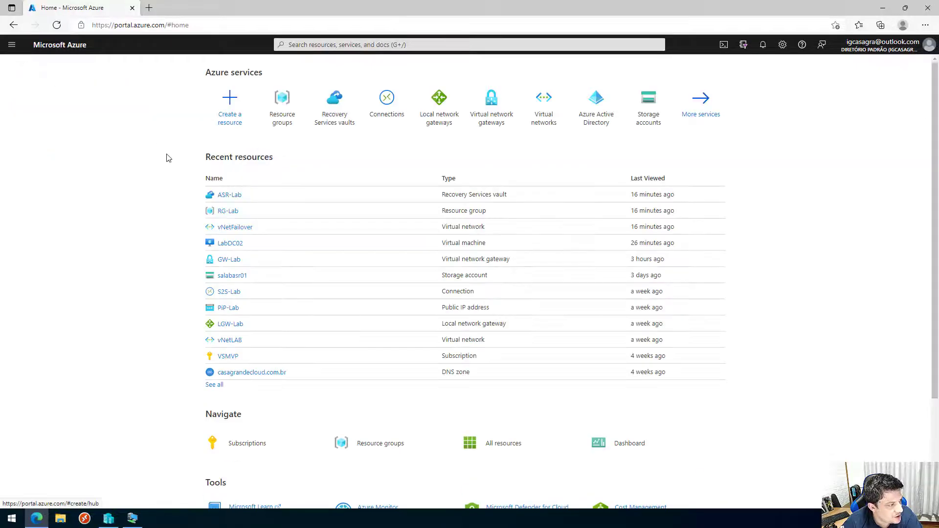
# Open the SRV-IIS01-test virtual machine in RG-Lab and check its size.
pyautogui.click(230, 211)
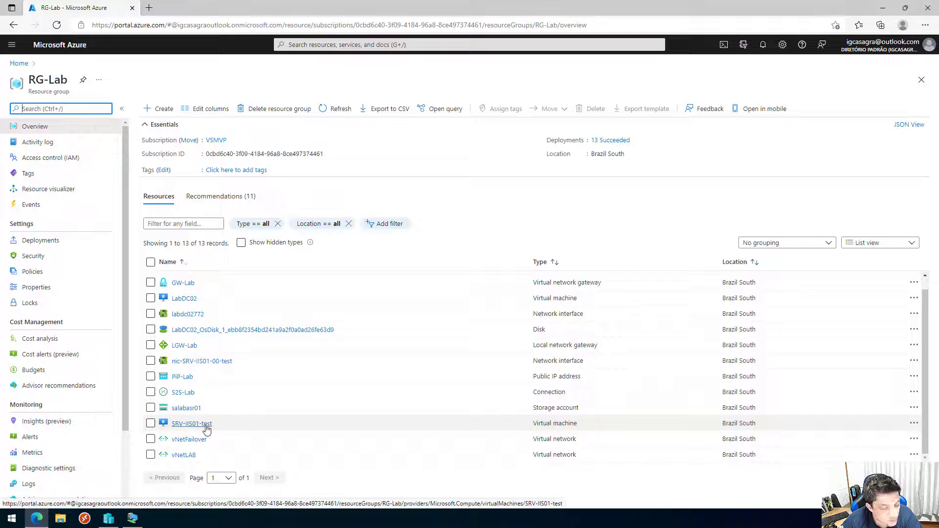
pyautogui.moveTo(206, 428)
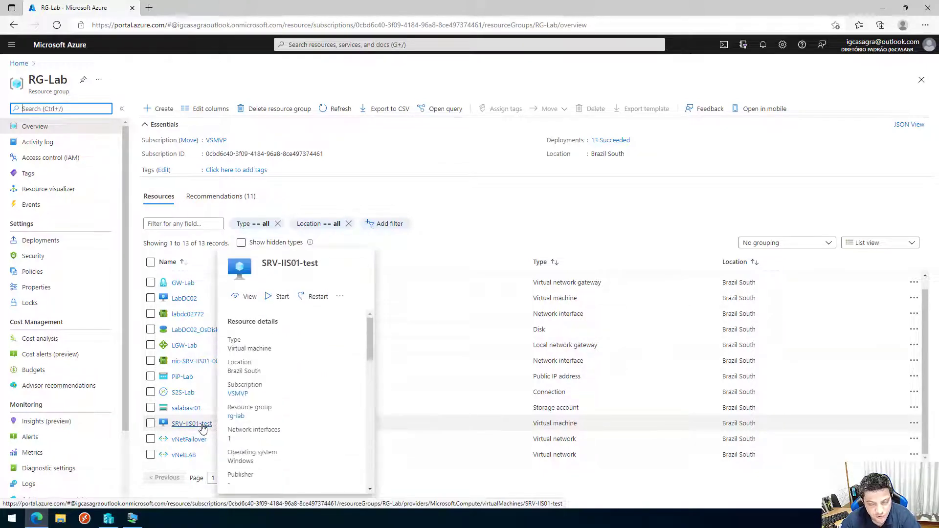
pyautogui.click(203, 424)
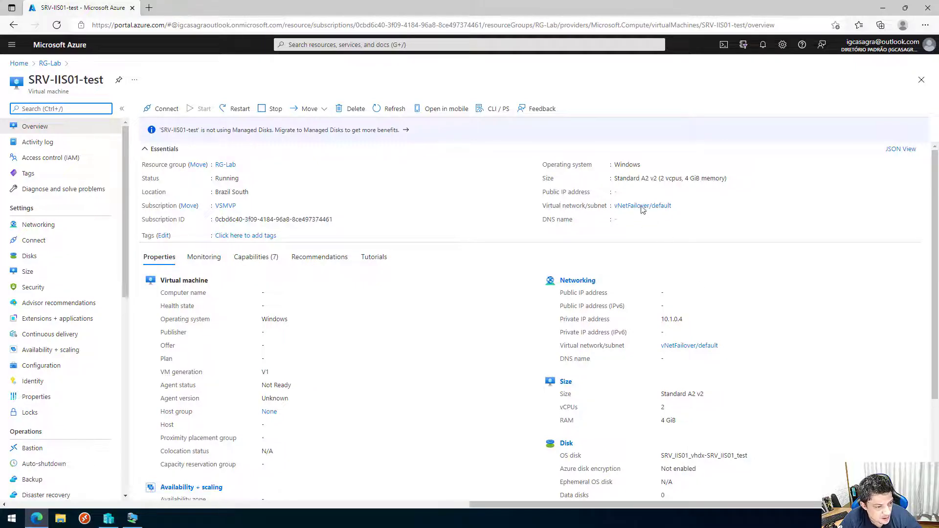
pyautogui.moveTo(617, 181); pyautogui.dragTo(728, 181)
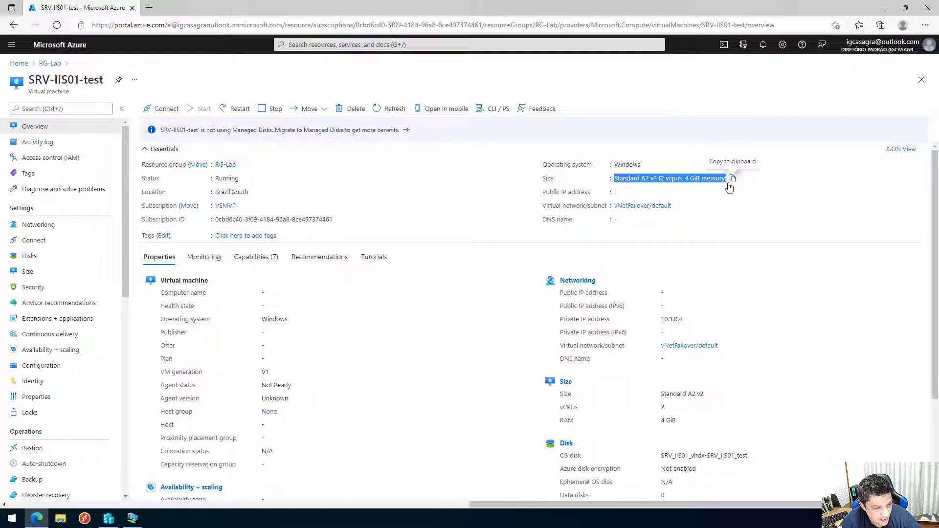
pyautogui.click(755, 223)
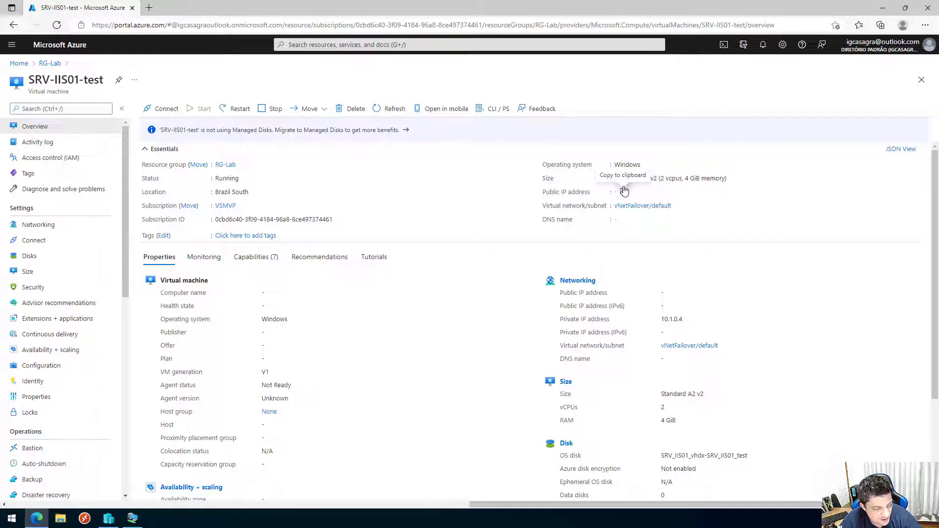
# Open the settings of the on-premises SRV-IIS01 virtual machine in Hyper-V Manager.
pyautogui.click(109, 518)
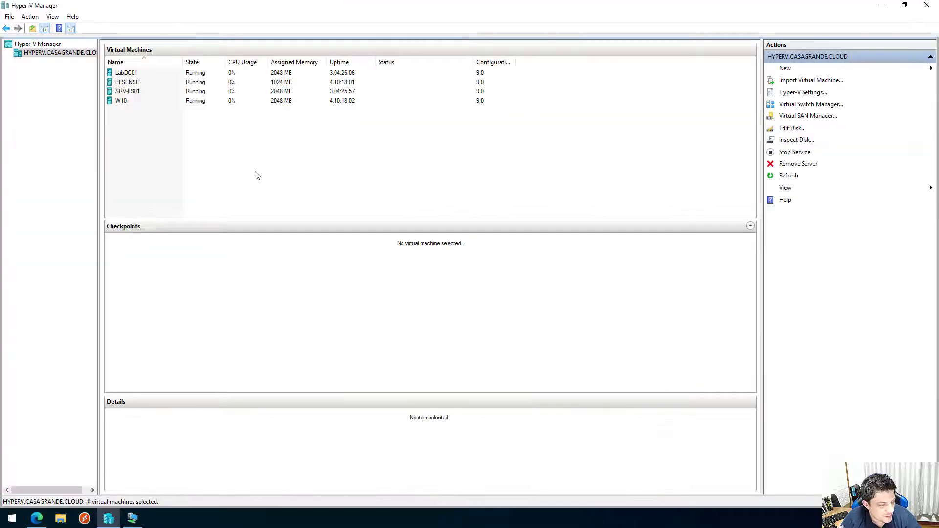
pyautogui.rightClick(128, 93)
pyautogui.click(147, 112)
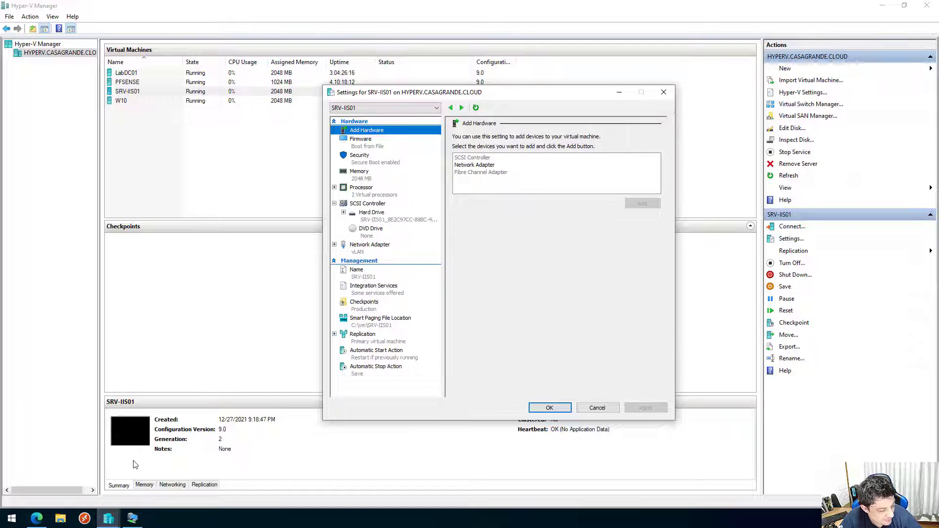
# Leave SRV-IIS01's Hyper-V settings and bring the SRV-IIS01-test Azure overview back to the front.
pyautogui.click(36, 519)
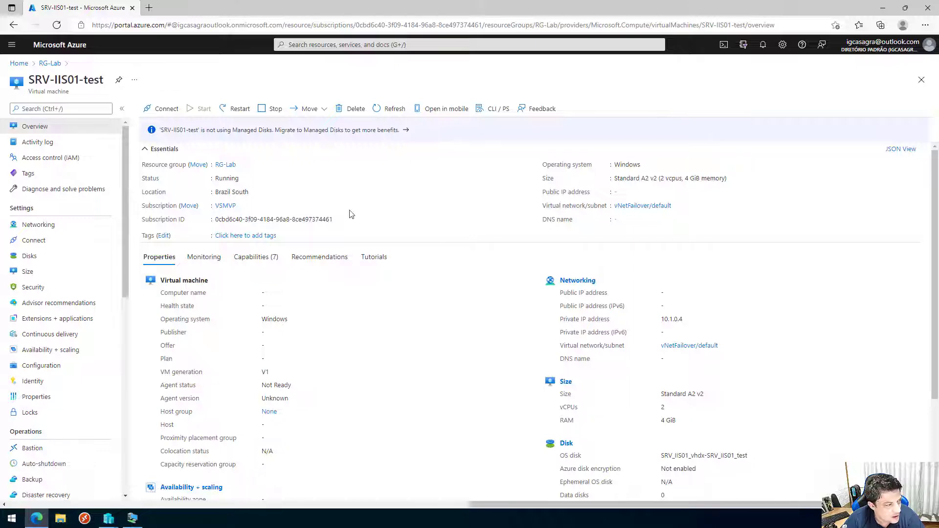
# Show SRV-IIS01-test's Boot diagnostics screenshot, with the Windows console waiting for unlock.
pyautogui.scroll(-8, 105, 346)
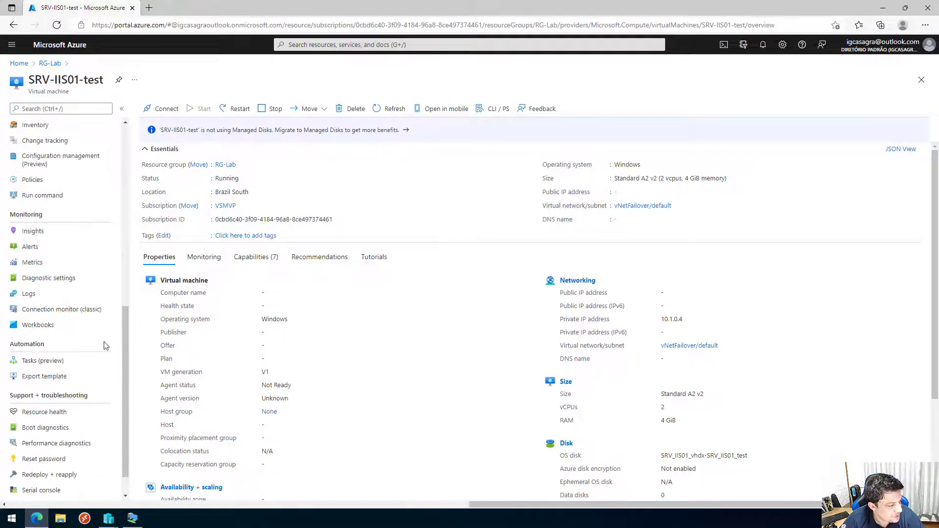
pyautogui.scroll(-1, 106, 346)
pyautogui.click(65, 397)
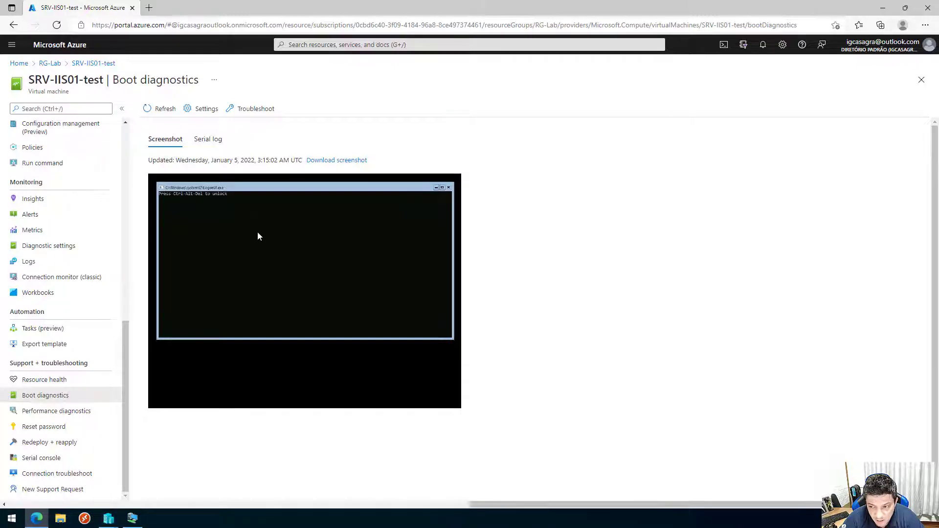
pyautogui.scroll(8, 48, 193)
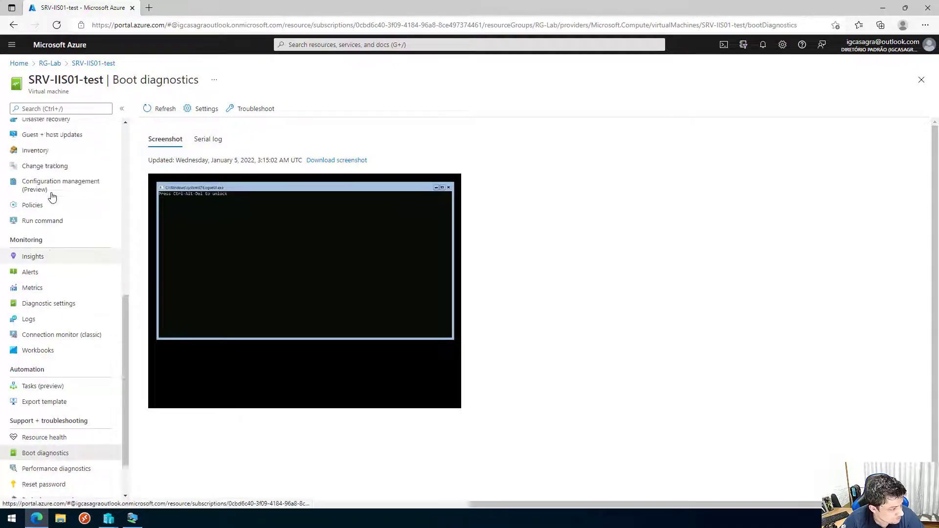
pyautogui.scroll(1, 86, 248)
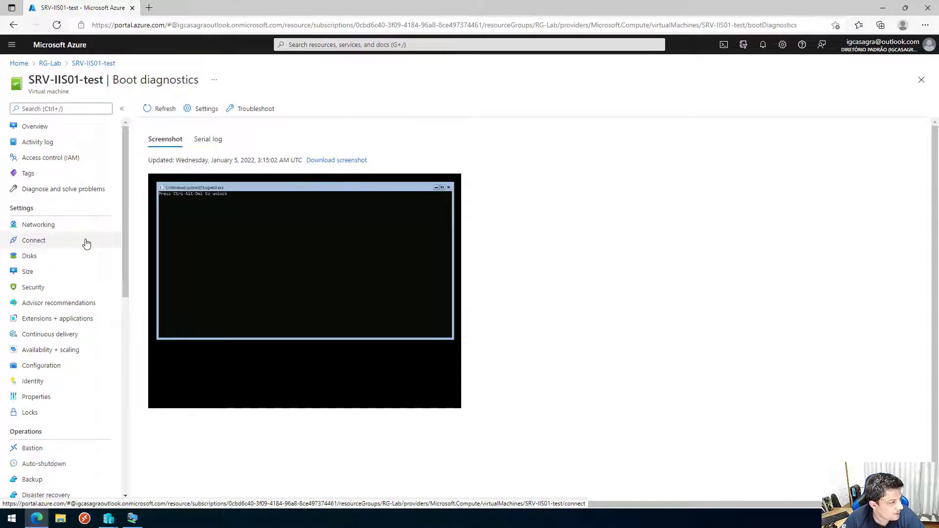
# Go back to RG-Lab and open the ASR-Lab vault from its 13-resource list.
pyautogui.click(50, 64)
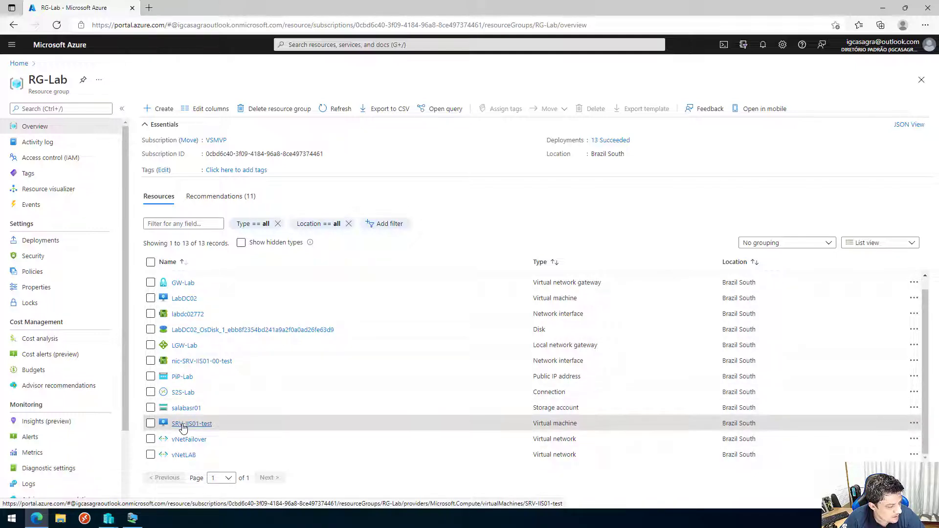
pyautogui.scroll(1, 188, 416)
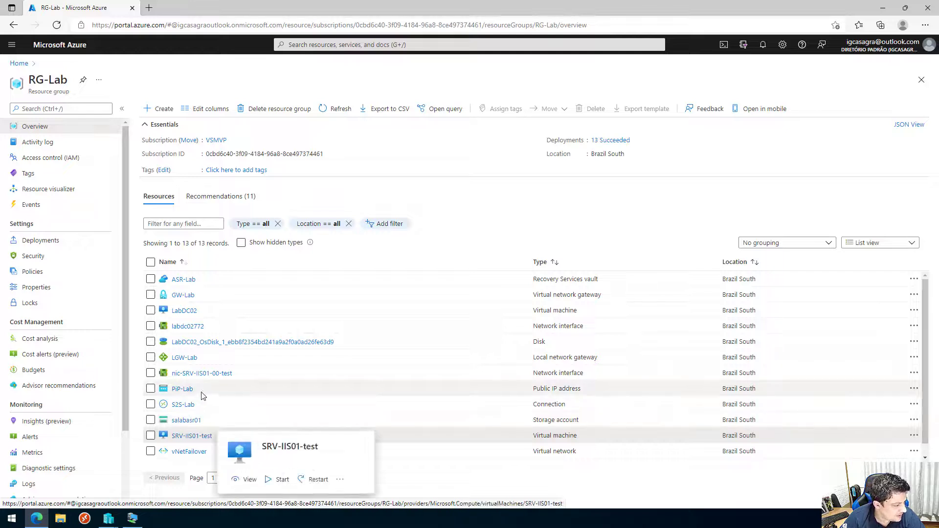
pyautogui.scroll(-1, 215, 398)
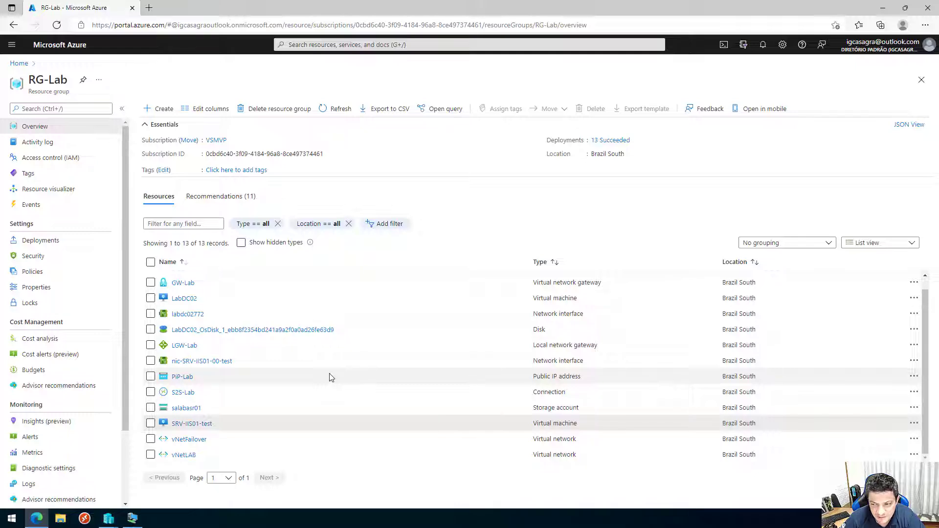
pyautogui.scroll(1, 331, 430)
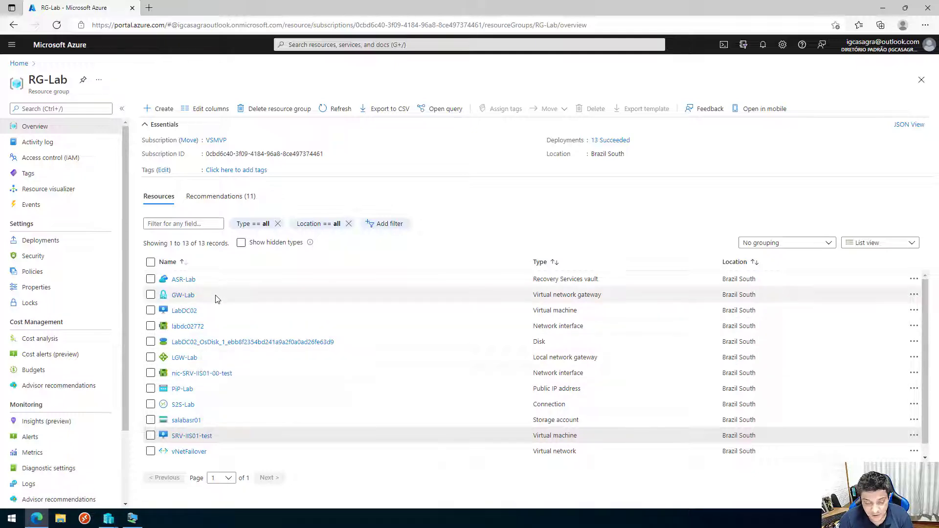
pyautogui.click(184, 279)
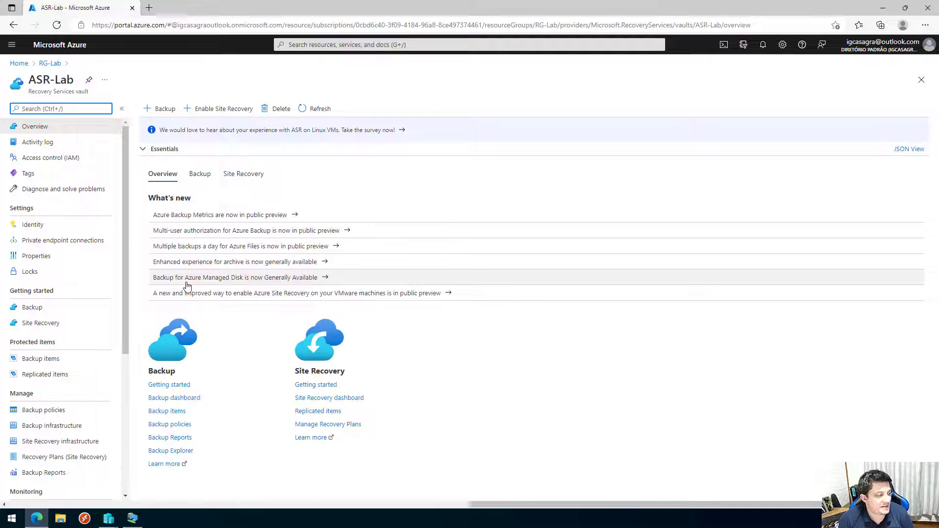
# Open SRV-IIS01 from ASR-Lab's Replicated items, showing Cleanup test failover pending.
pyautogui.click(69, 374)
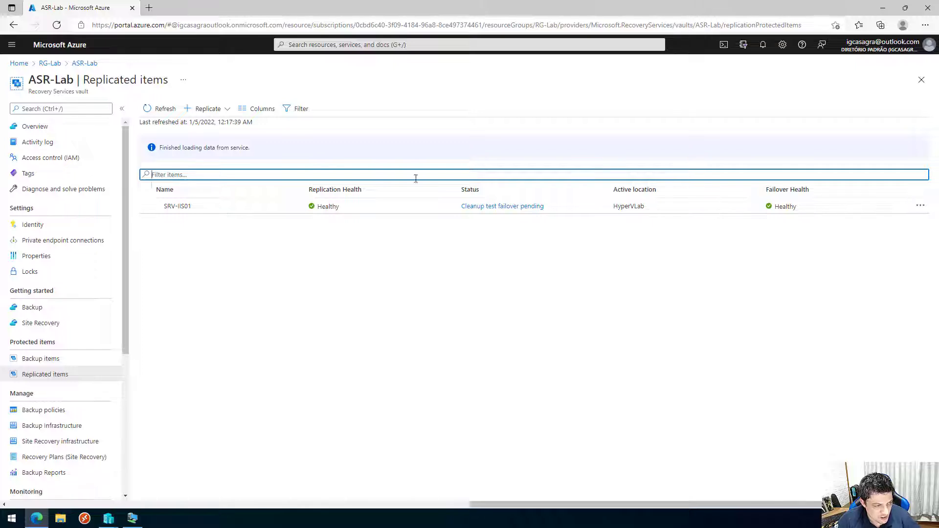
pyautogui.click(380, 206)
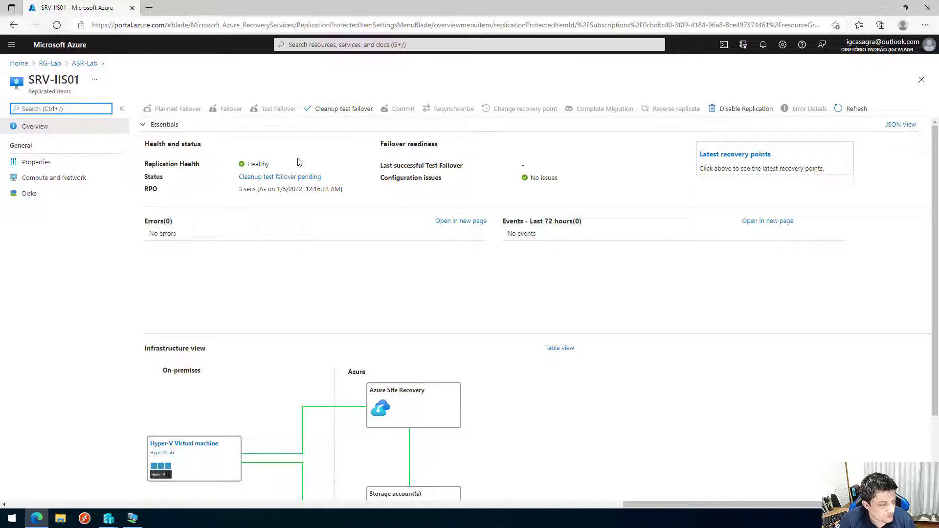
# Clean up the SRV-IIS01 test failover with note 'ambiente ok', deleting the test VM.
pyautogui.click(327, 110)
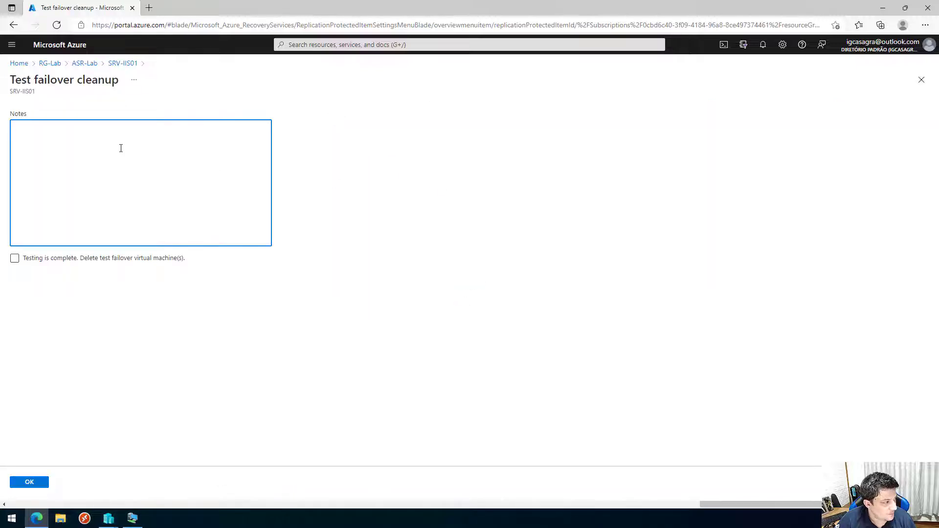
pyautogui.write('amb')
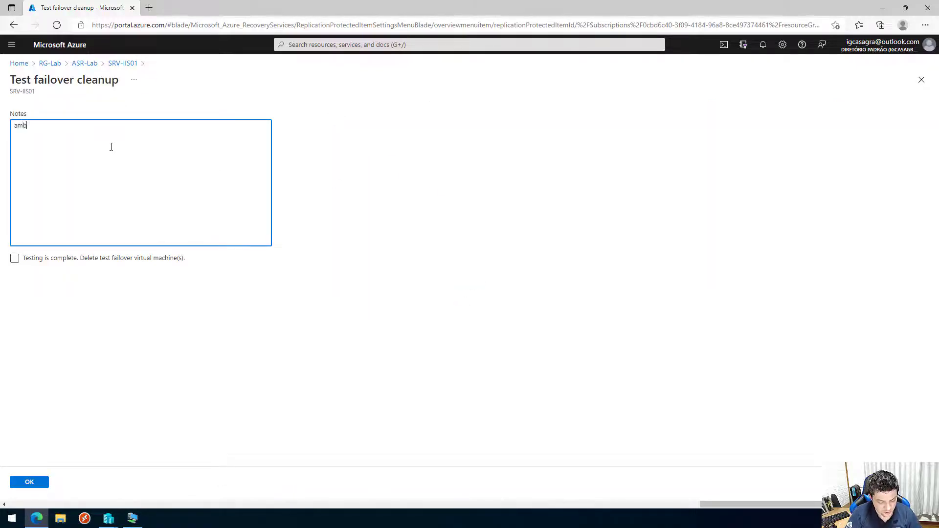
pyautogui.write('iente ok')
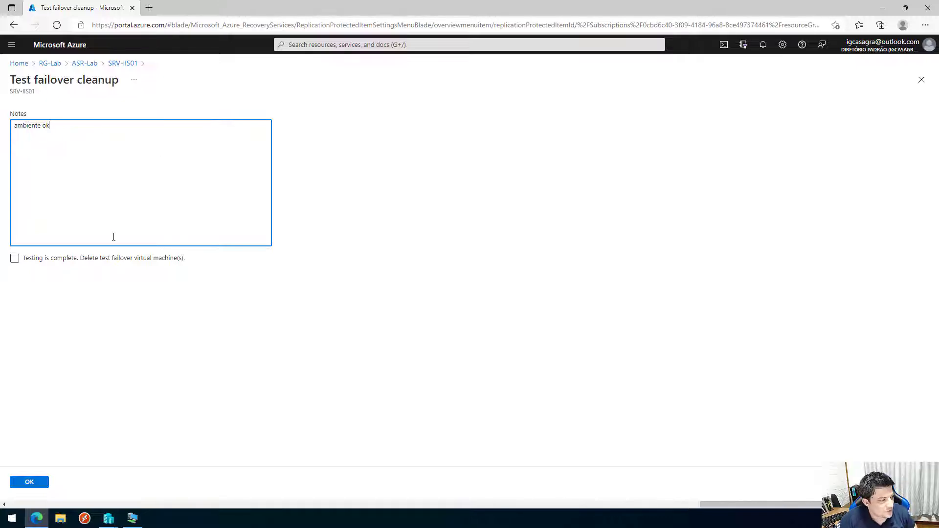
pyautogui.click(86, 260)
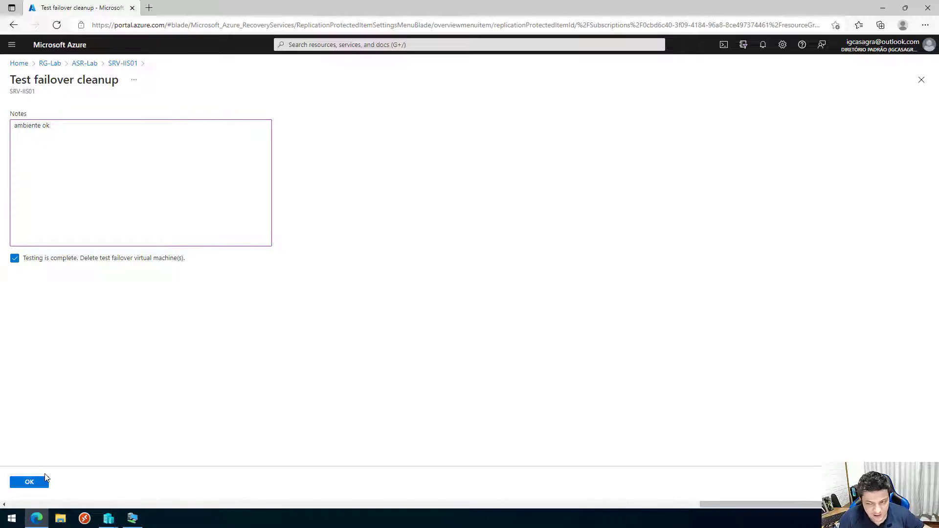
pyautogui.click(28, 483)
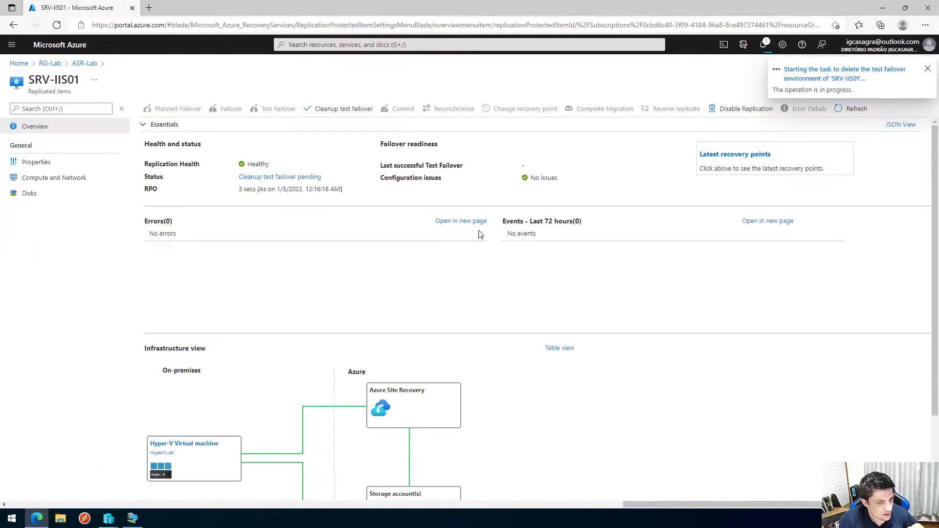
# Check the cleanup job's progress, then refresh the RG-Lab resource list.
pyautogui.click(823, 79)
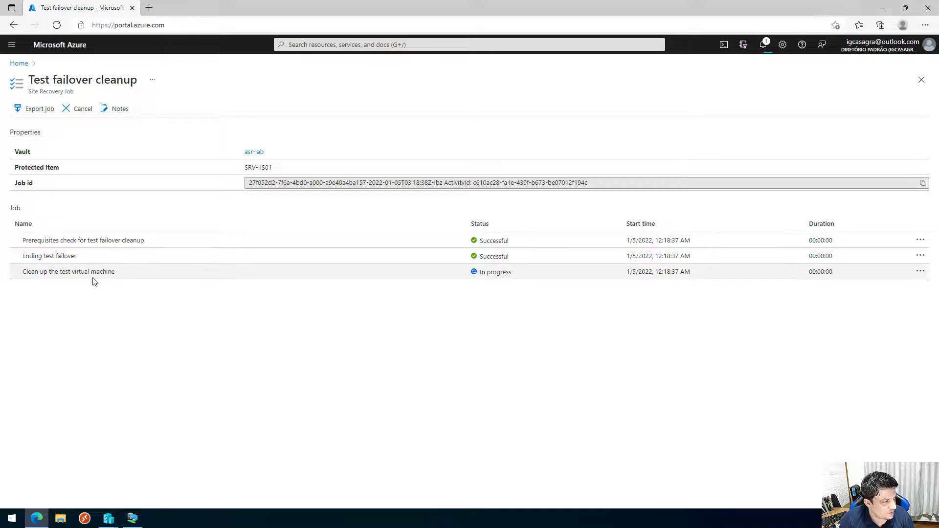
pyautogui.click(19, 64)
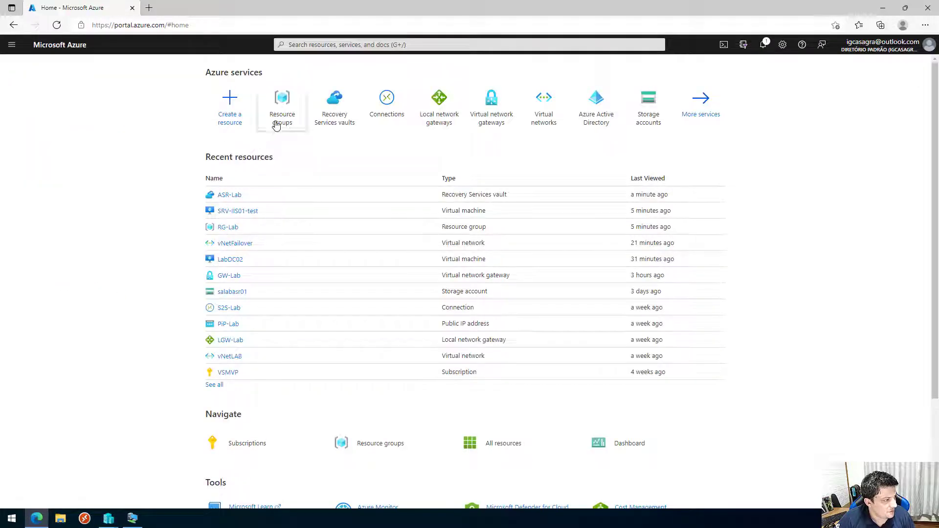
pyautogui.click(228, 228)
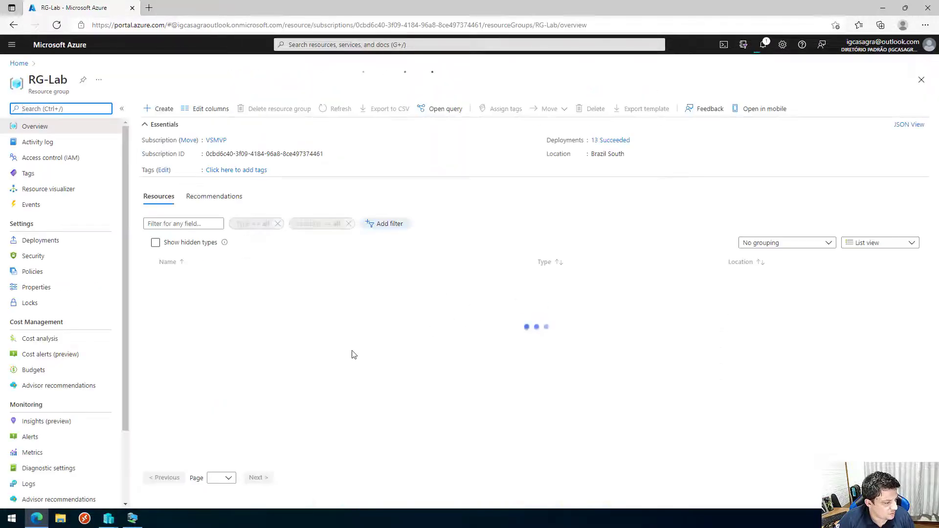
pyautogui.scroll(-1, 247, 411)
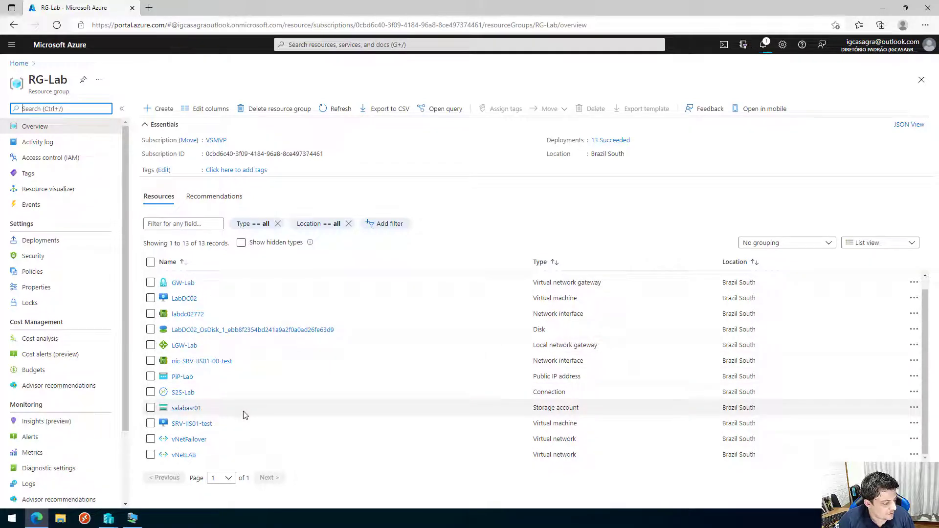
pyautogui.click(337, 110)
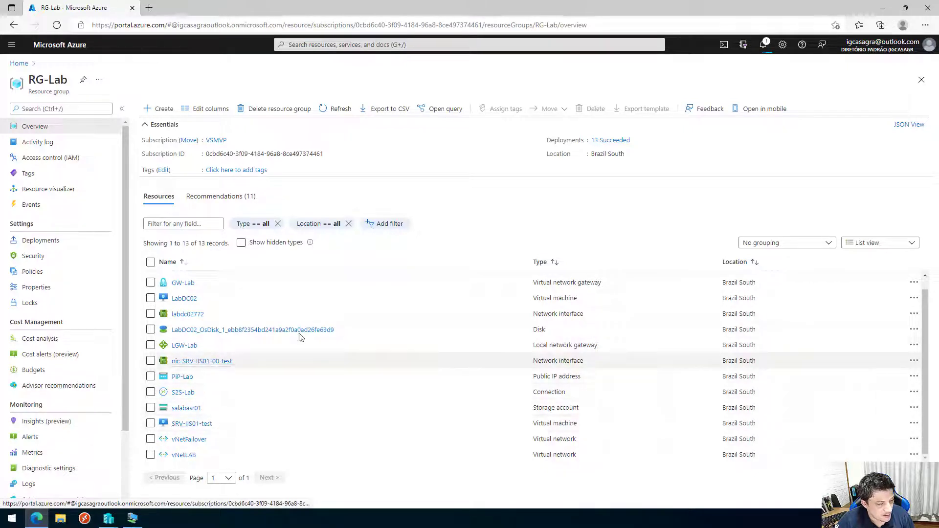
# Reopen the cleanup job from Notifications to confirm all three steps succeeded, then return Home.
pyautogui.click(763, 44)
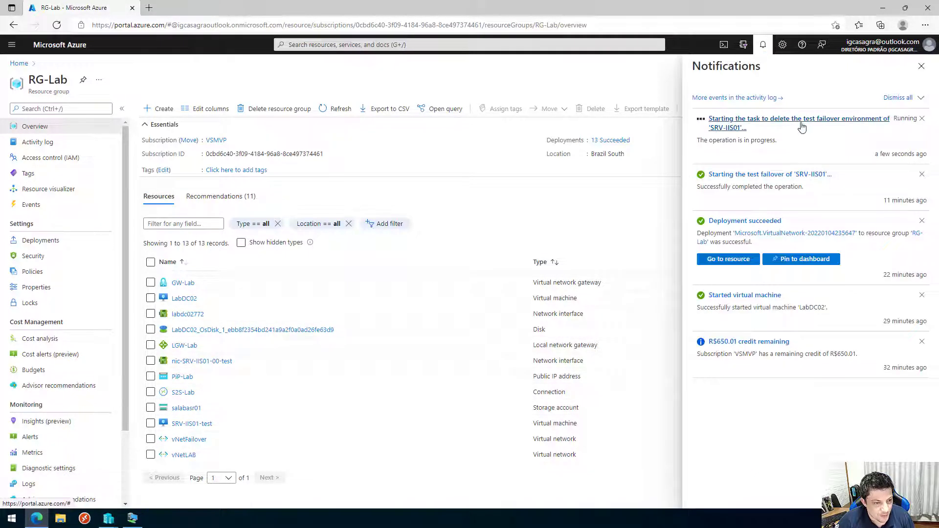
pyautogui.click(802, 126)
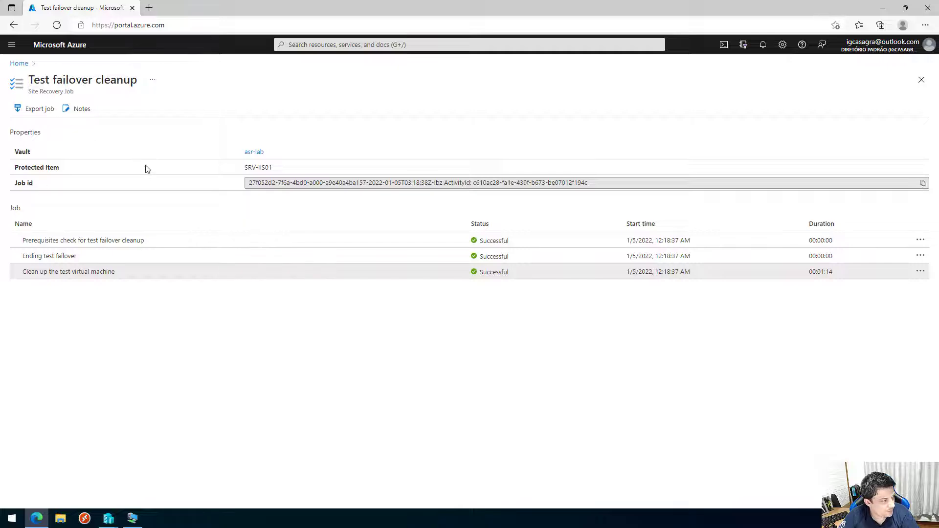
pyautogui.click(20, 64)
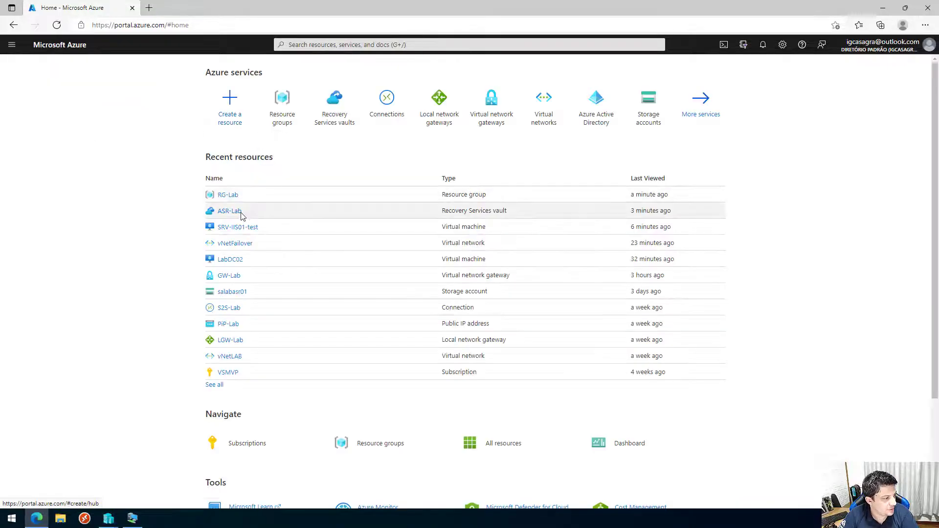
# Open ASR-Lab from the RG-Lab resource group, now listing 11 resources.
pyautogui.click(229, 196)
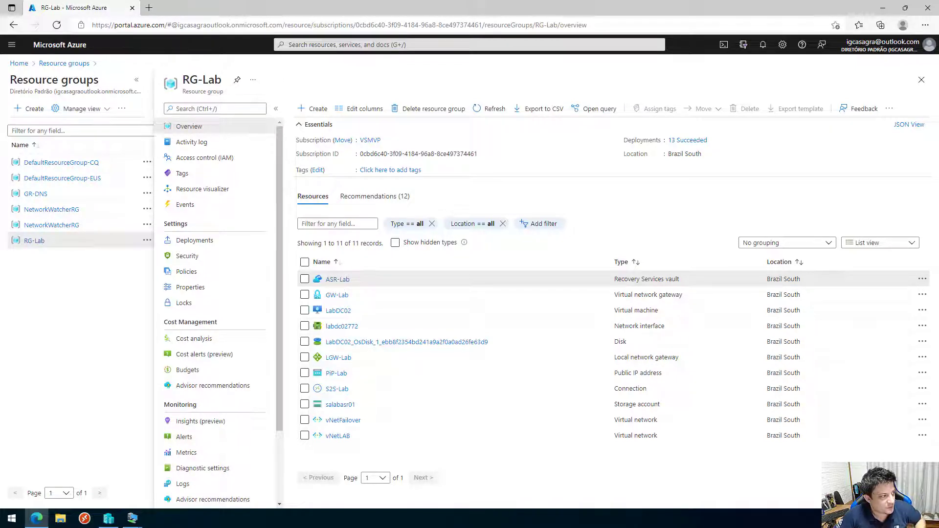
pyautogui.click(136, 80)
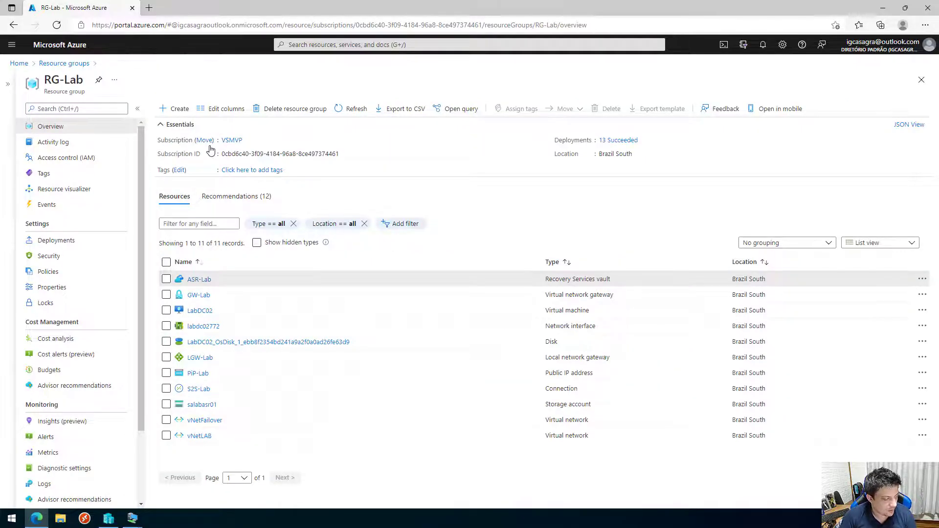
pyautogui.click(194, 283)
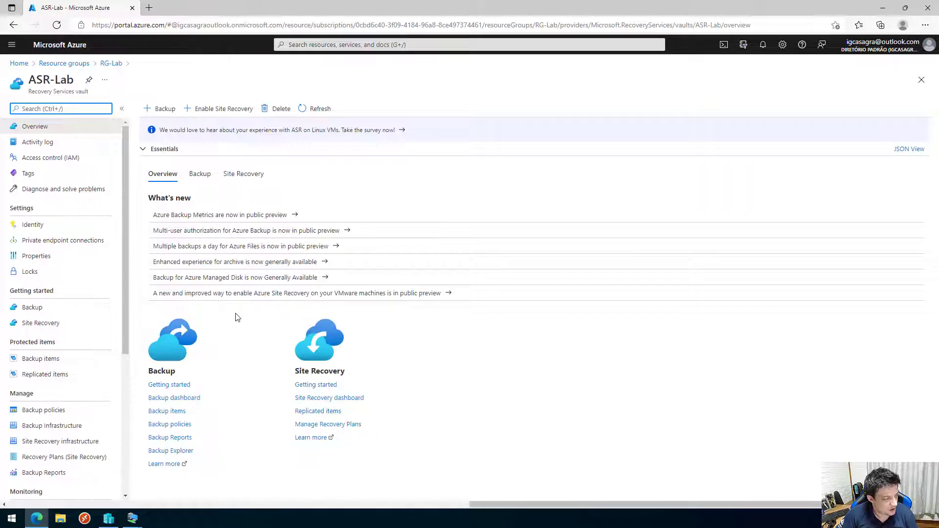
# Open SRV-IIS01 from ASR-Lab's Replicated items to view its Protected, Healthy replication status.
pyautogui.click(53, 375)
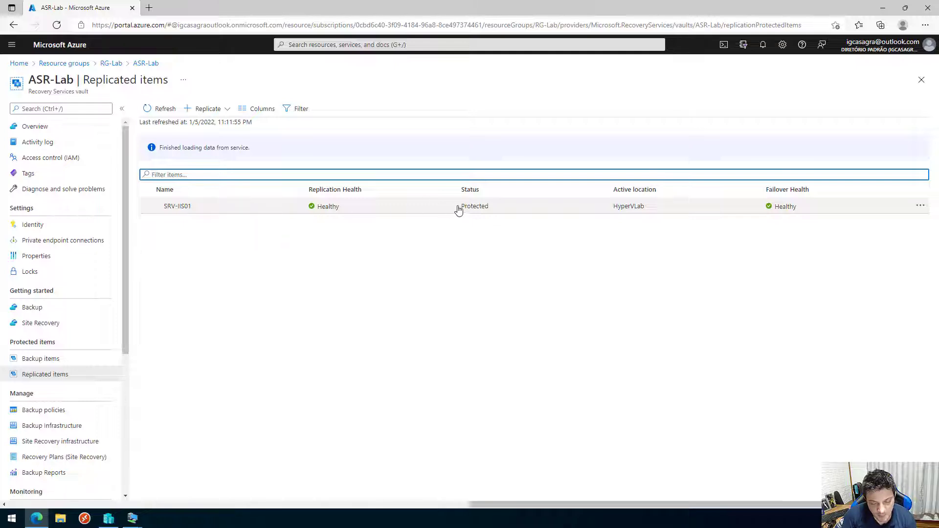
pyautogui.click(354, 211)
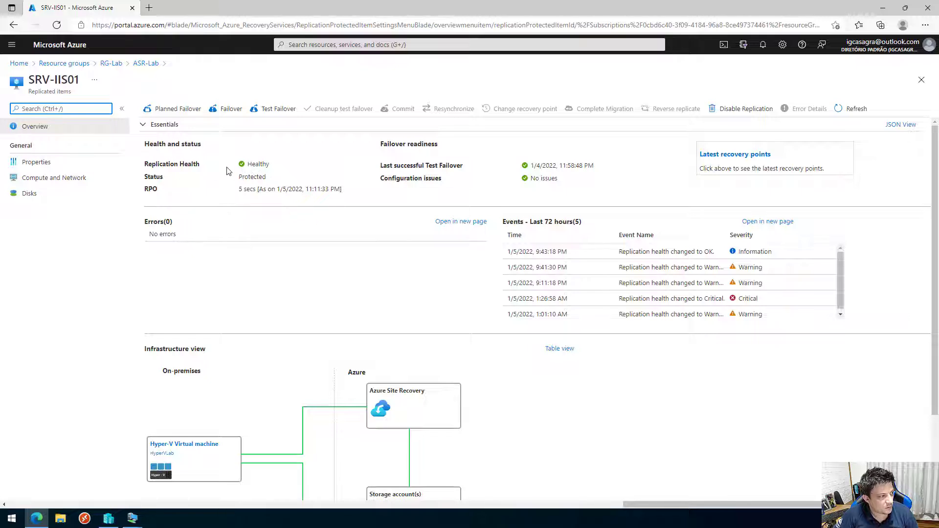
# Point out SRV-IIS01's Protected, Healthy status and 5-second RPO, then bring Hyper-V Manager forward.
pyautogui.moveTo(238, 177); pyautogui.dragTo(251, 178)
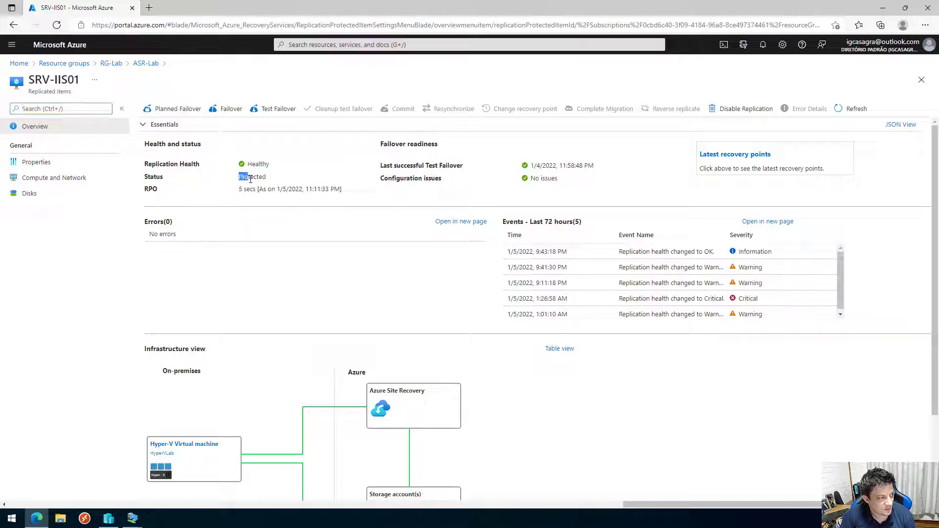
pyautogui.click(241, 196)
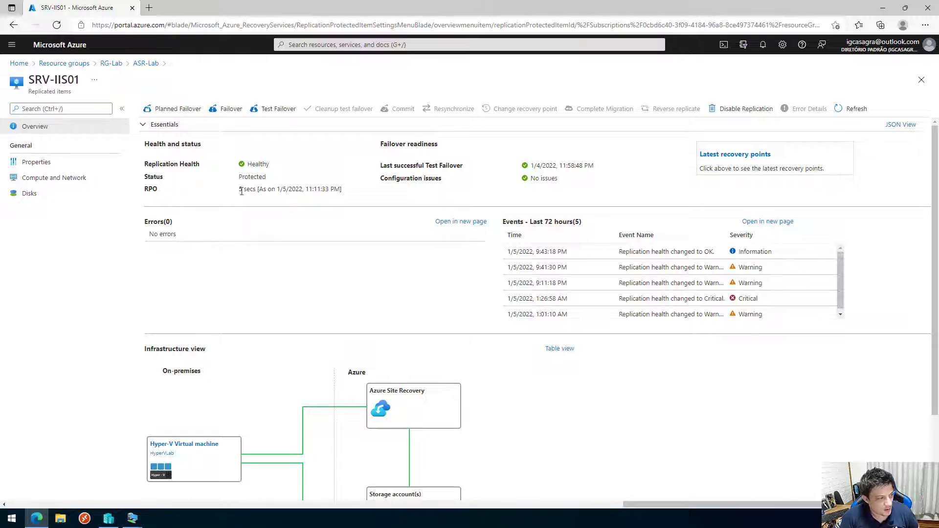
pyautogui.moveTo(283, 191); pyautogui.dragTo(336, 191)
pyautogui.click(345, 191)
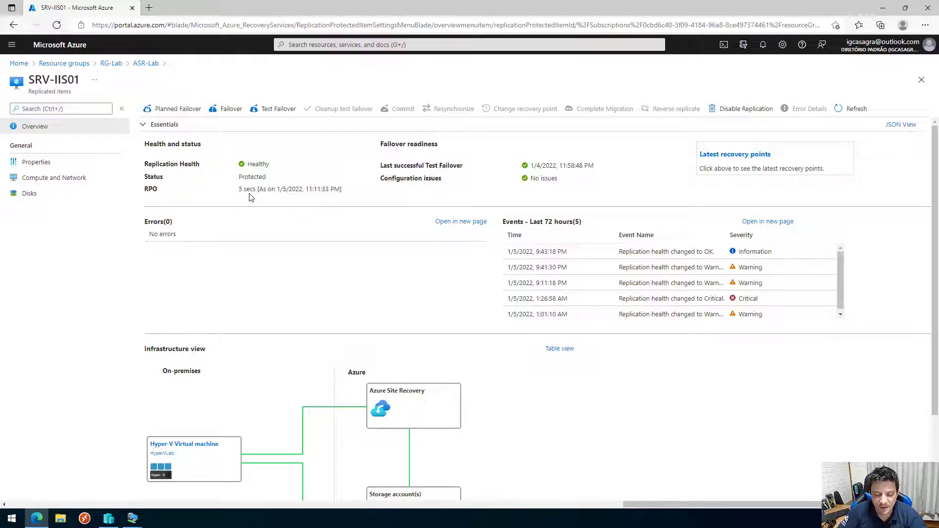
pyautogui.moveTo(380, 169); pyautogui.dragTo(533, 172)
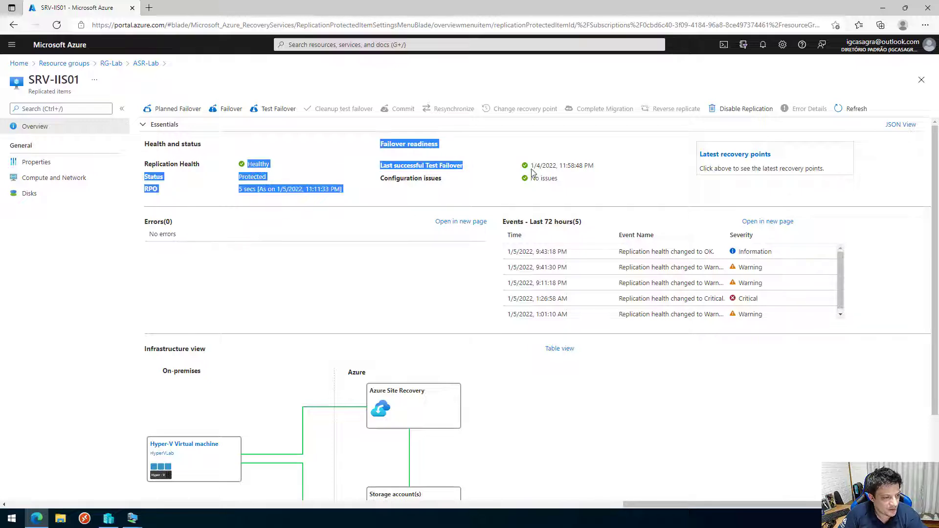
pyautogui.click(620, 173)
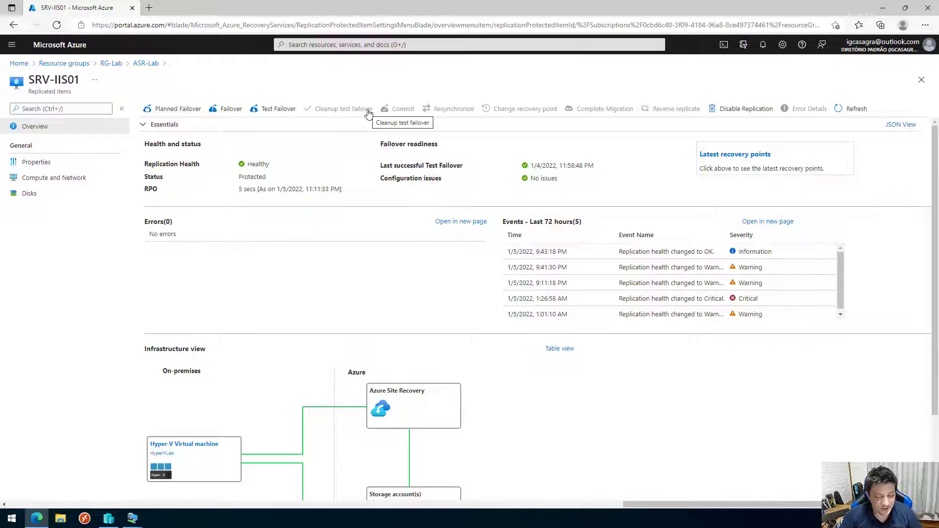
pyautogui.click(133, 518)
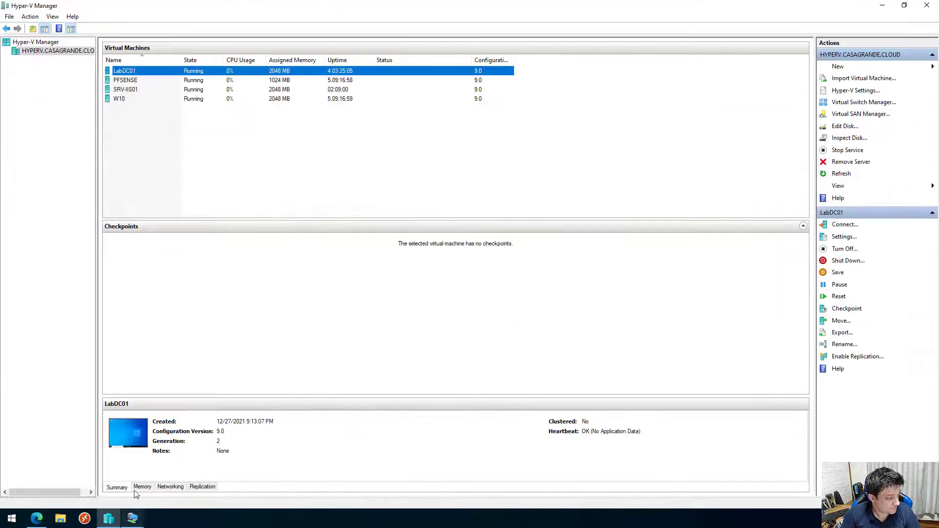
# Switch to the W10 VM console and browse to srv-iis01/ in Edge.
pyautogui.click(132, 518)
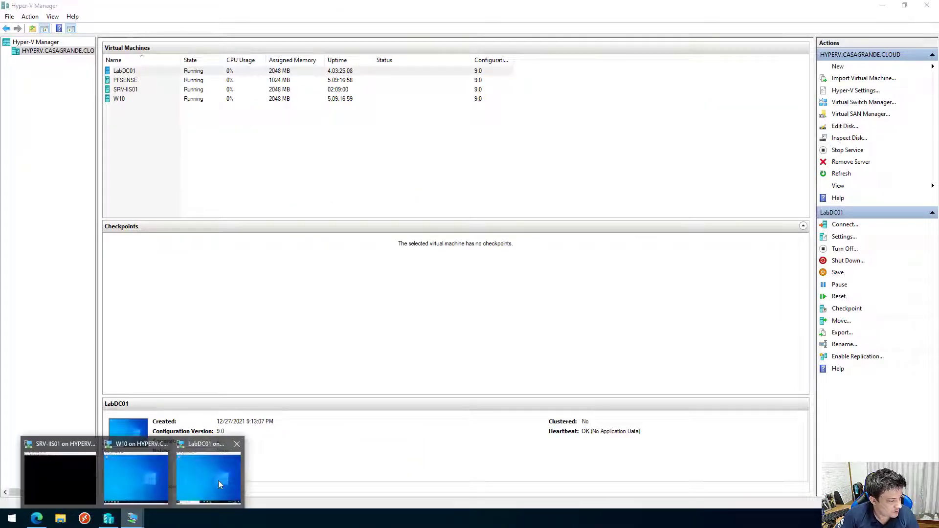
pyautogui.click(218, 480)
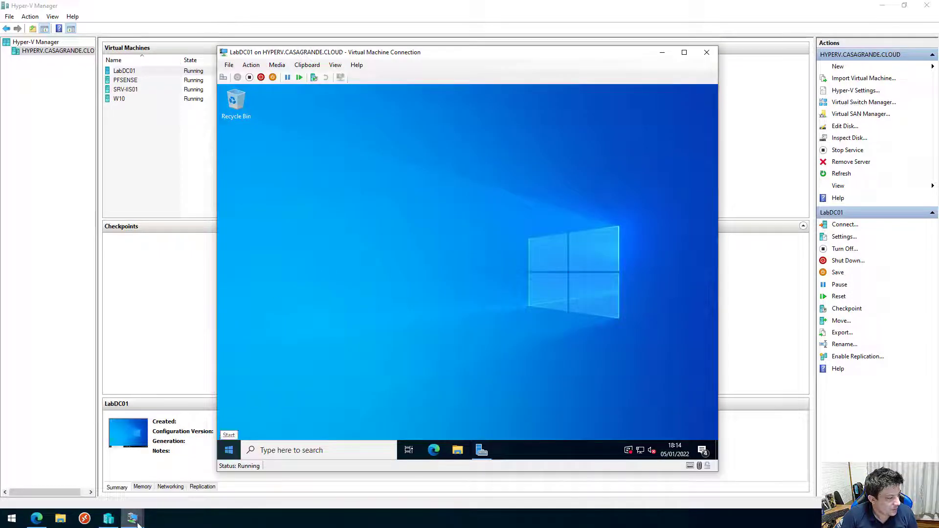
pyautogui.moveTo(137, 523)
pyautogui.click(117, 486)
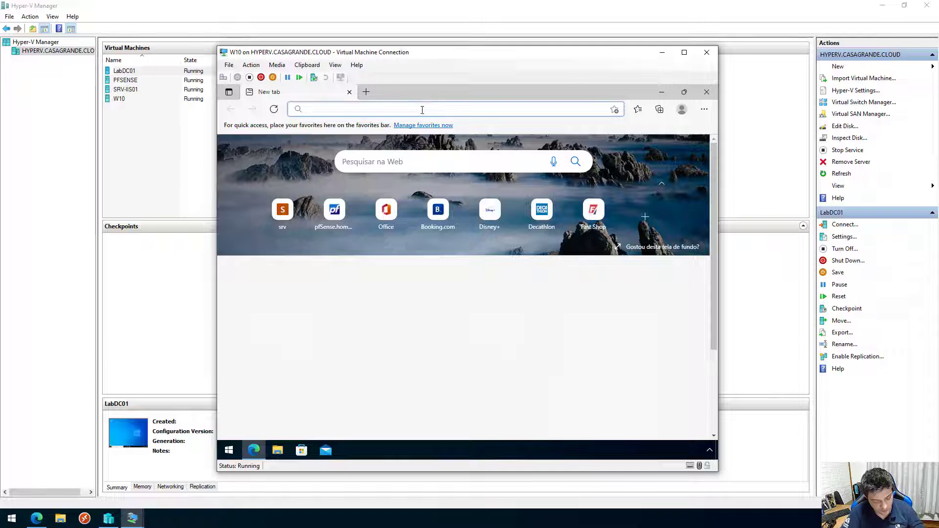
pyautogui.write('srv-iis01/')
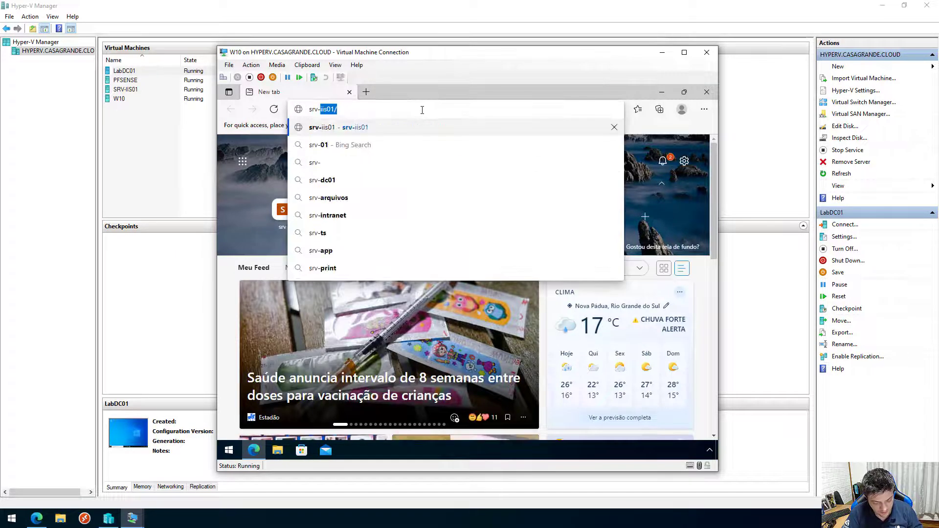
pyautogui.press('Return')
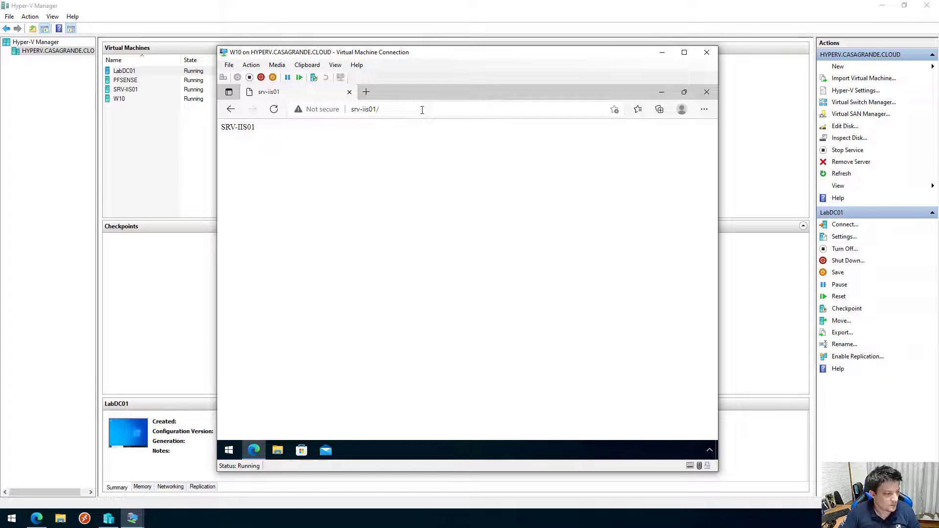
# Ping srv-iis01 from a W10 command prompt, confirming replies from 172.16.0.102, then minimize W10.
pyautogui.rightClick(229, 451)
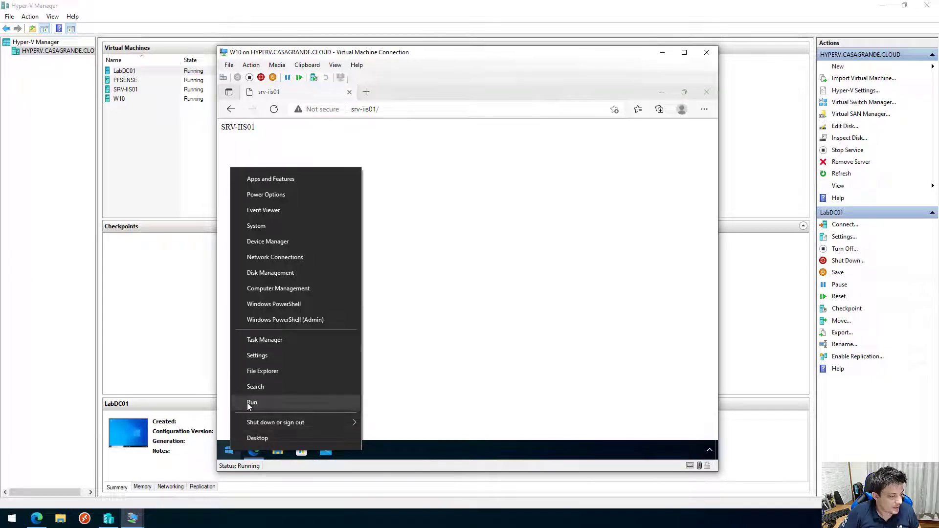
pyautogui.click(251, 402)
pyautogui.press('Return')
pyautogui.write('p')
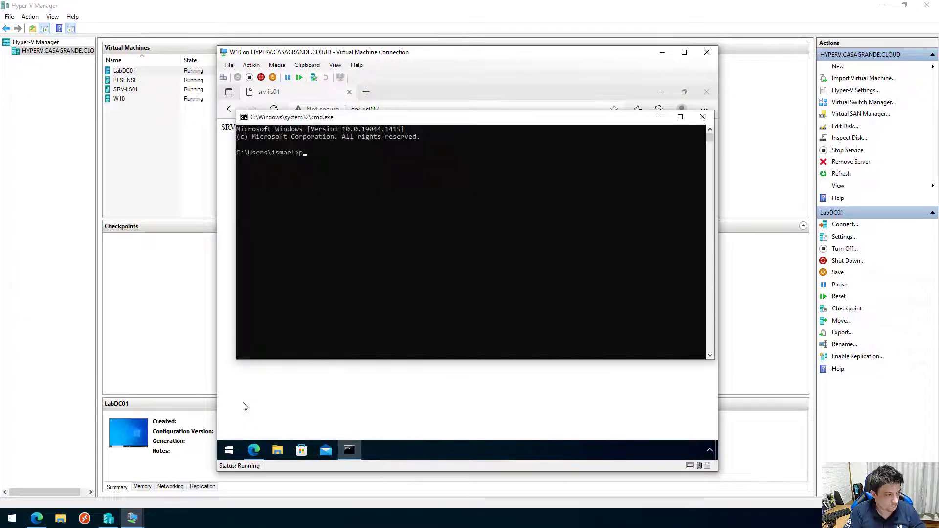
pyautogui.write('ing')
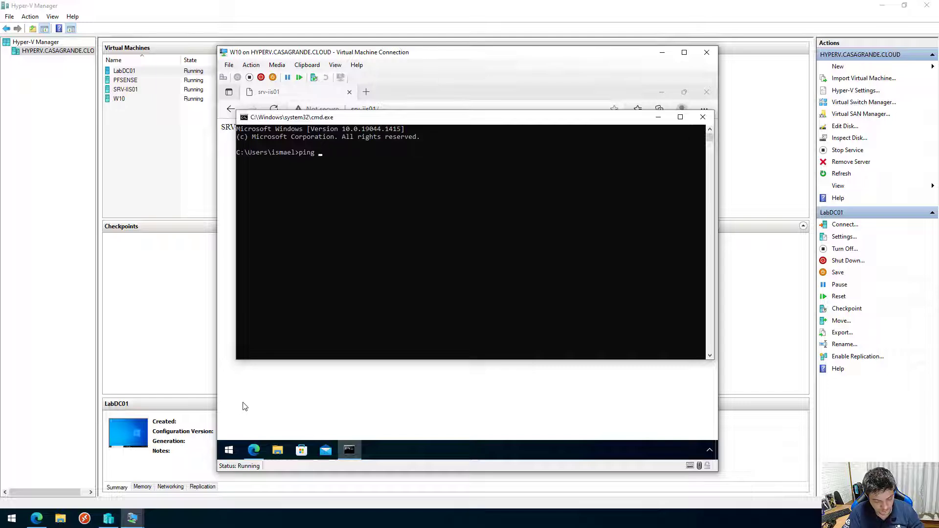
pyautogui.write(' srv-iis01')
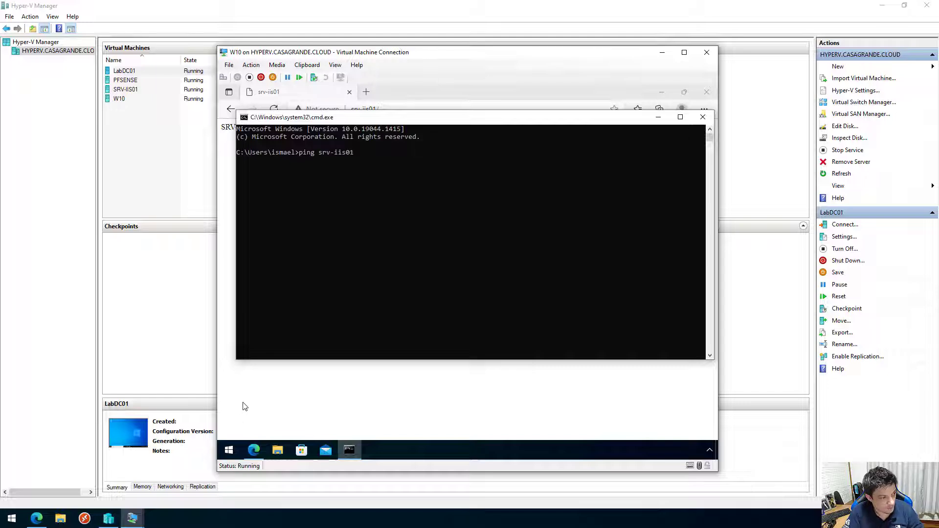
pyautogui.press('Return')
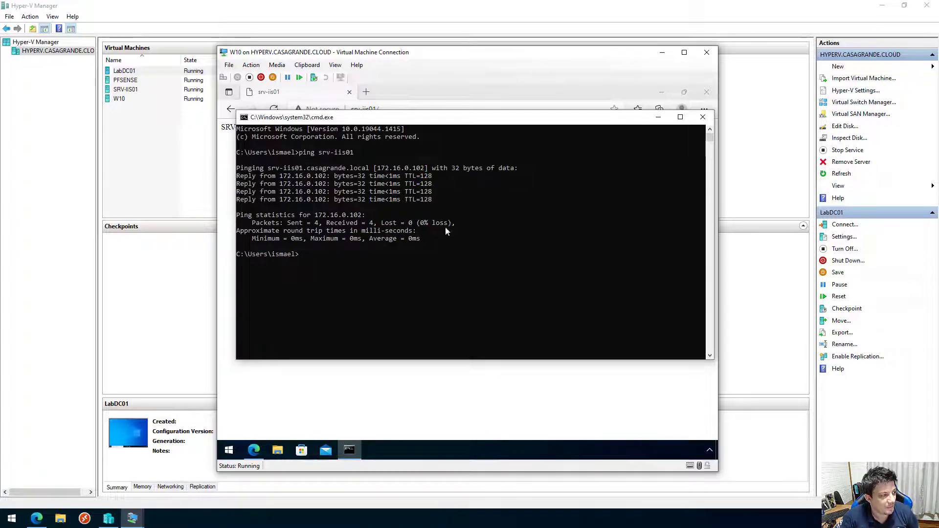
pyautogui.click(663, 52)
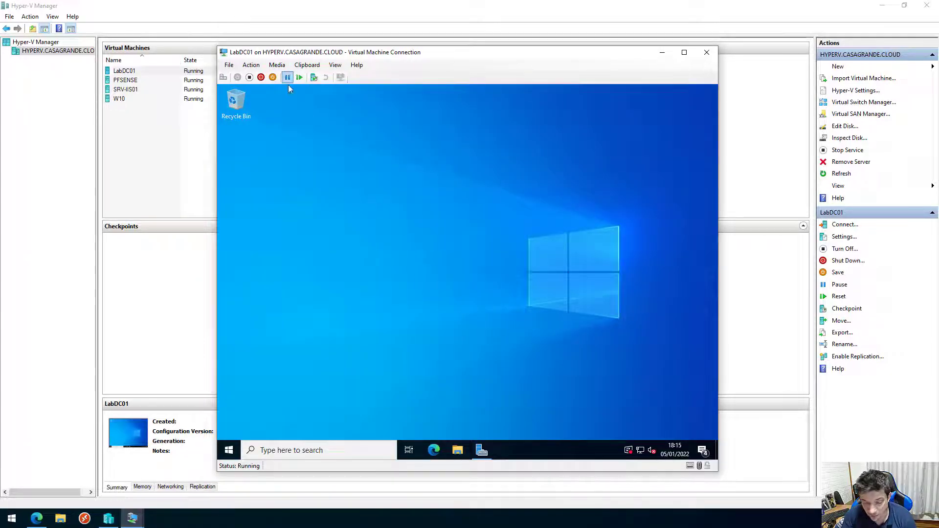
# On LabDC01, inspect the casagrande.local DNS records for LabDC02 and SRV-IIS01 (172.16.0.102).
pyautogui.click(481, 451)
pyautogui.click(646, 110)
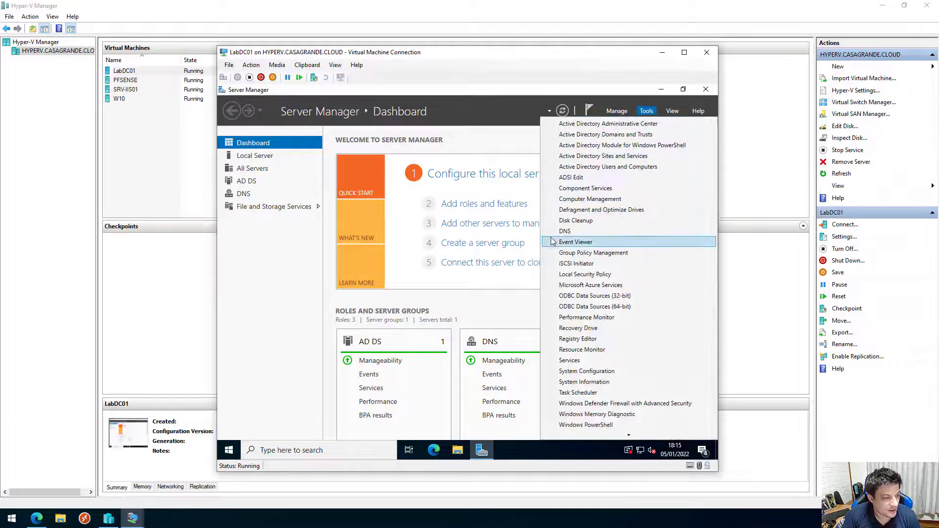
pyautogui.click(602, 231)
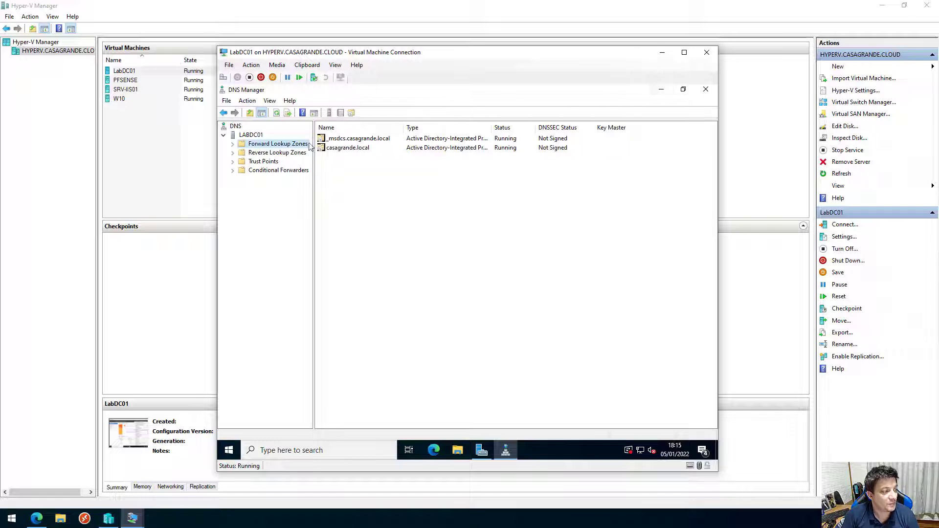
pyautogui.click(234, 144)
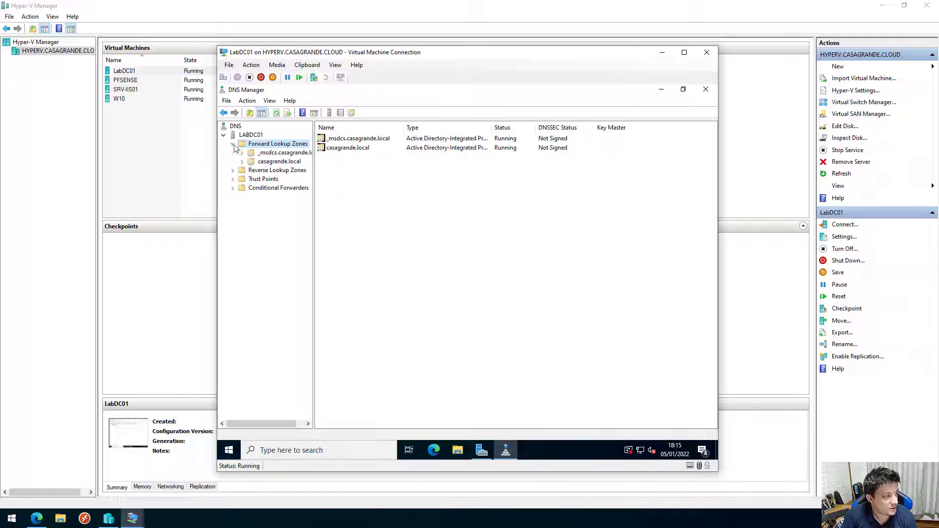
pyautogui.click(264, 162)
pyautogui.click(351, 249)
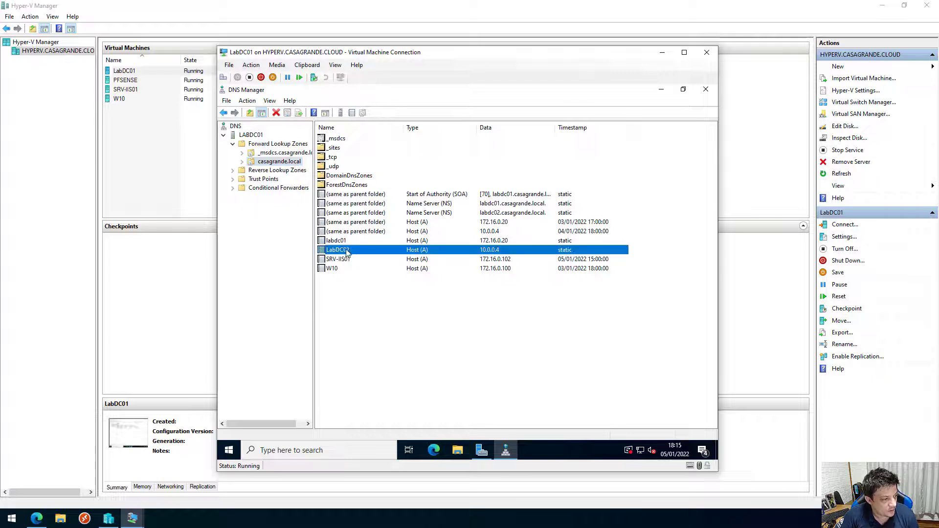
pyautogui.click(339, 259)
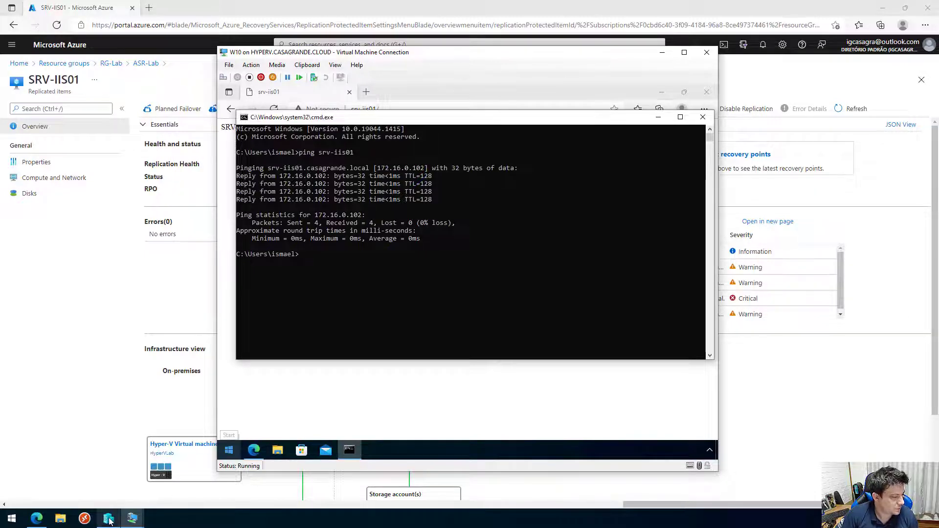
# Bring the Azure portal forward, then reposition and widen it to show SRV-IIS01's Replicated items row.
pyautogui.moveTo(109, 520)
pyautogui.click(205, 474)
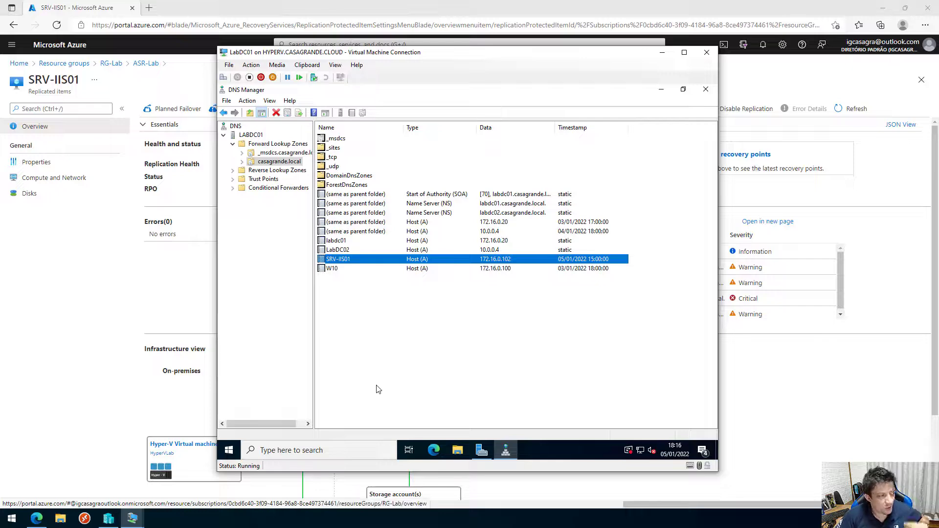
pyautogui.click(737, 55)
pyautogui.click(905, 8)
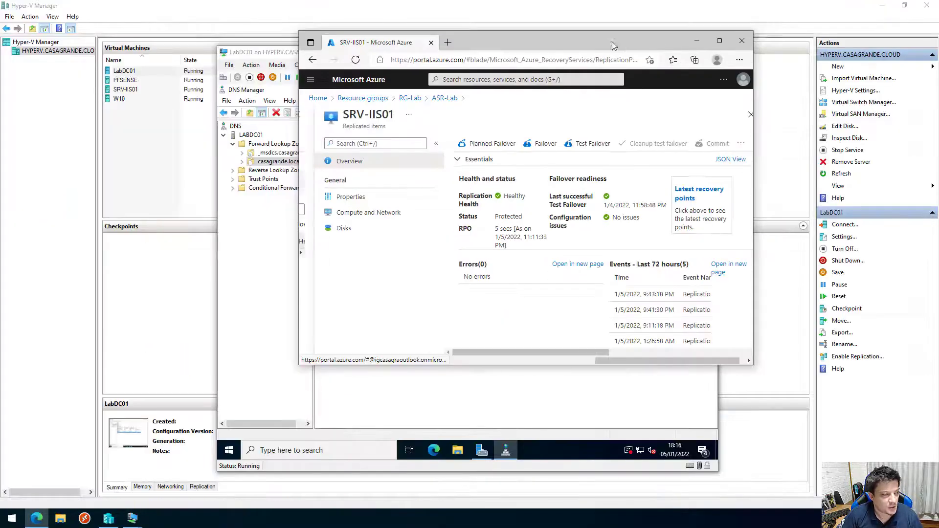
pyautogui.moveTo(147, 129); pyautogui.dragTo(230, 188)
pyautogui.click(39, 519)
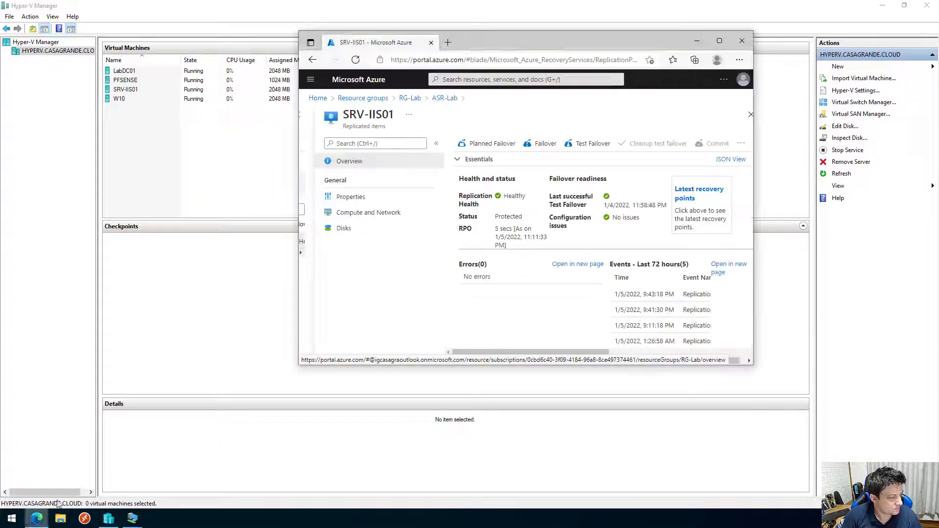
pyautogui.moveTo(482, 45); pyautogui.dragTo(284, 119)
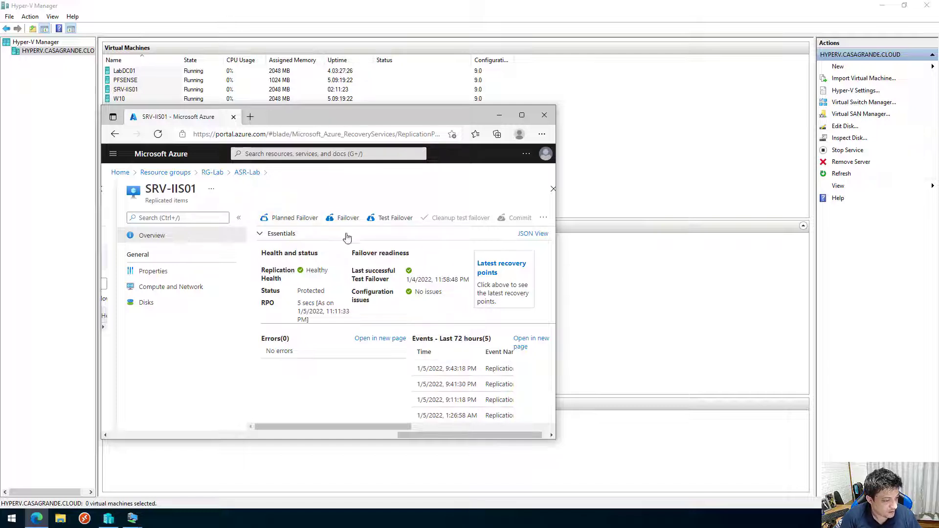
pyautogui.moveTo(556, 426); pyautogui.dragTo(928, 426)
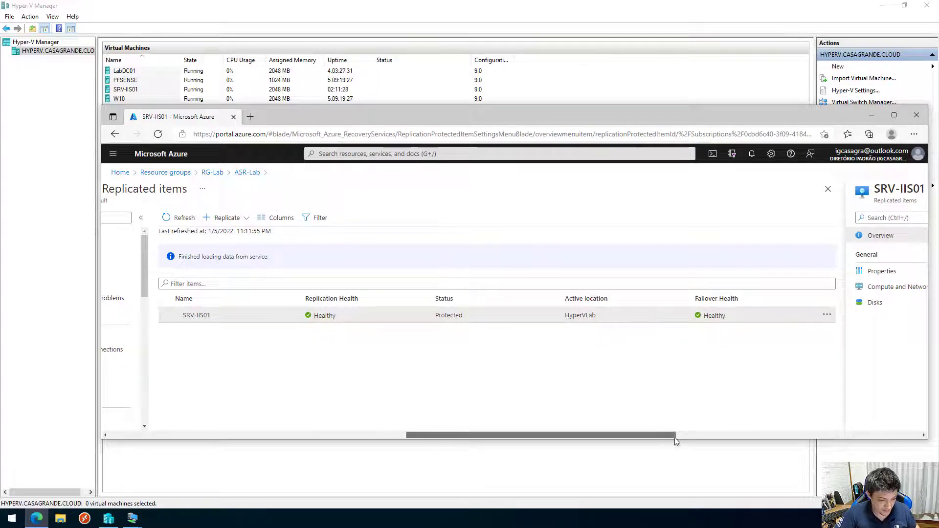
pyautogui.moveTo(675, 437); pyautogui.dragTo(919, 436)
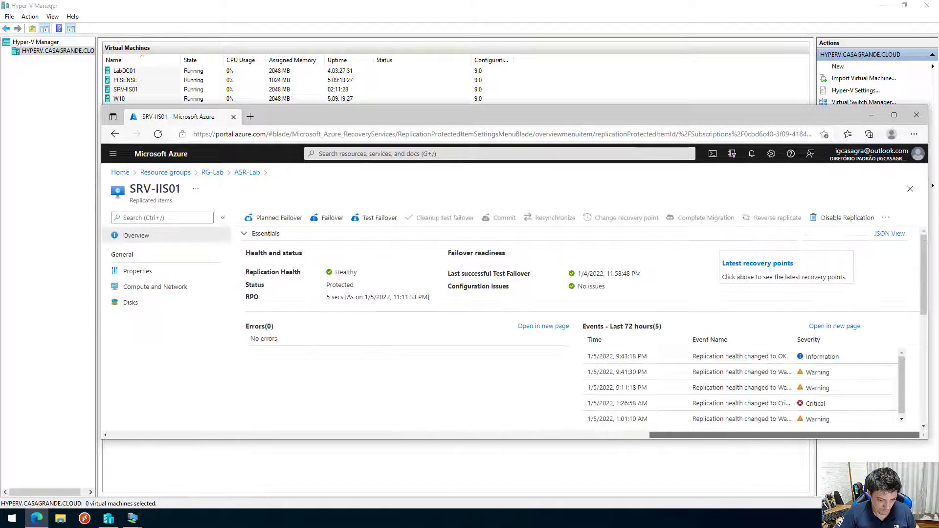
# Start SRV-IIS01's planned failover from HyperVLab to Microsoft Azure and open the job's progress details.
pyautogui.click(276, 219)
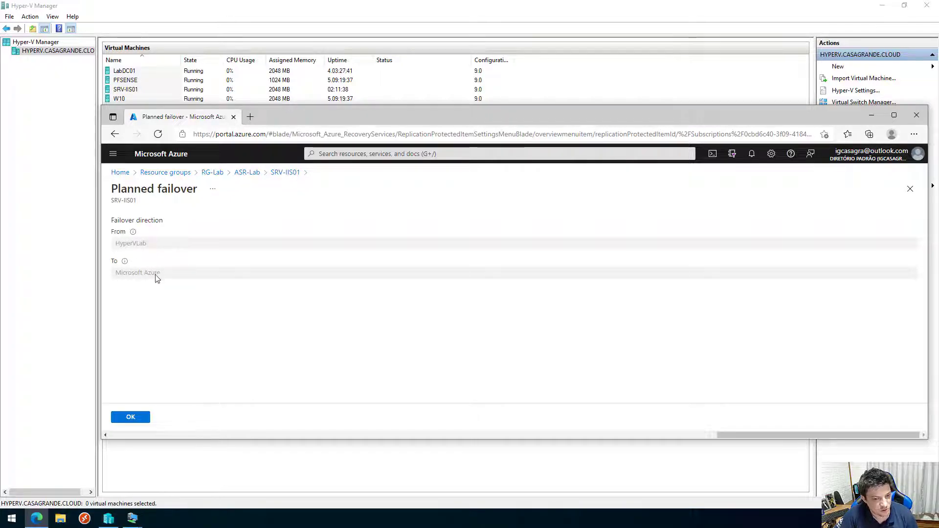
pyautogui.click(142, 418)
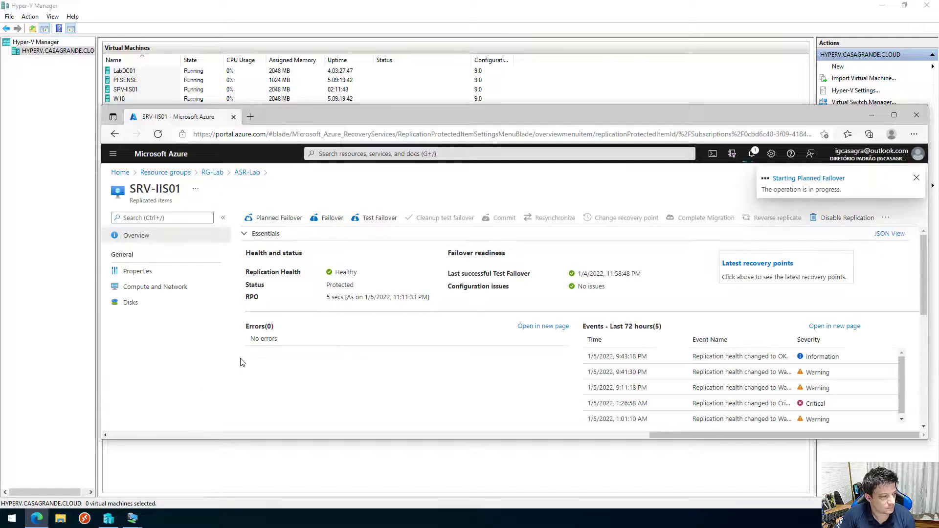
pyautogui.click(803, 179)
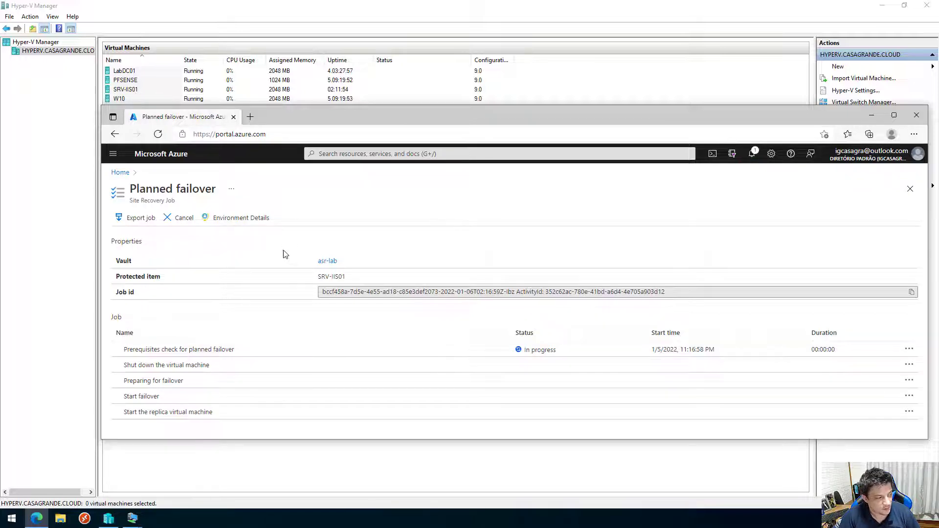
pyautogui.moveTo(127, 366); pyautogui.dragTo(218, 373)
# Wait on the Planned failover job until all five steps, including Start failover, show Successful.
pyautogui.click(218, 373)
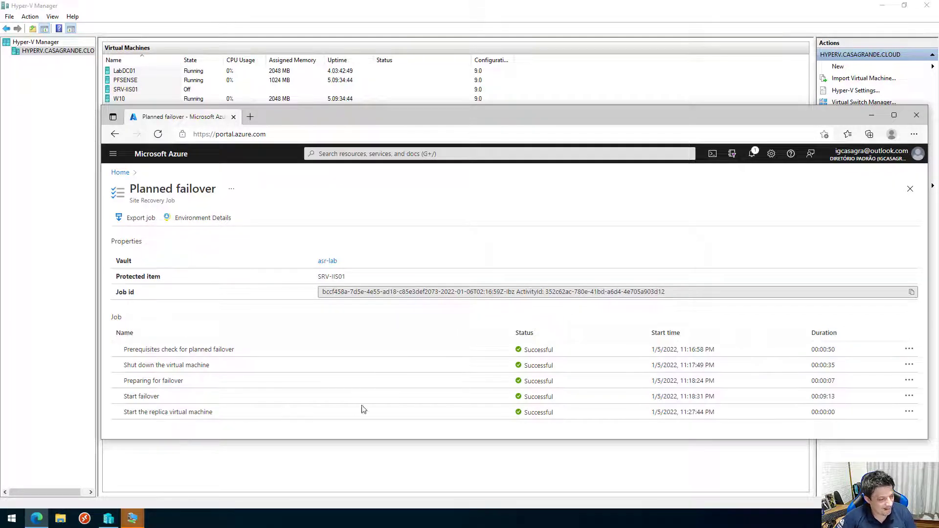
# Maximize the browser and open the SRV-IIS01 virtual machine from the RG-Lab resource group.
pyautogui.click(894, 116)
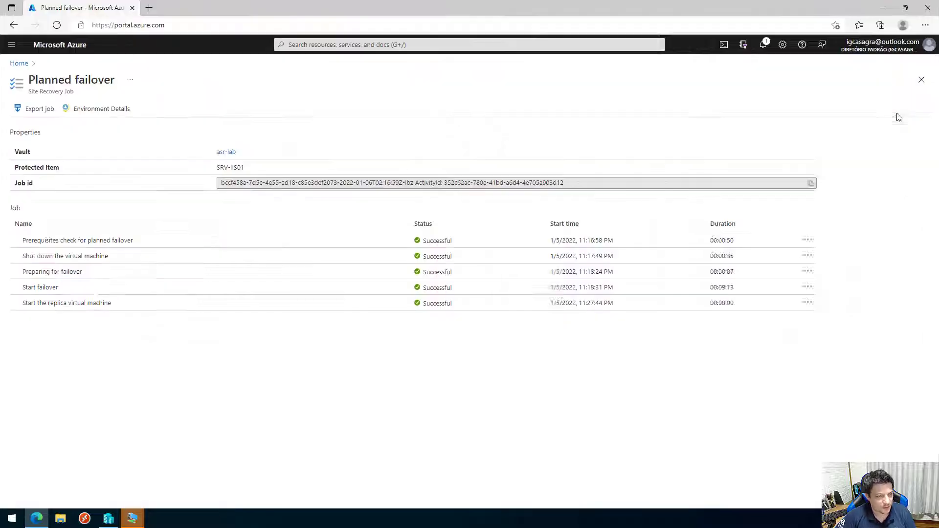
pyautogui.click(18, 63)
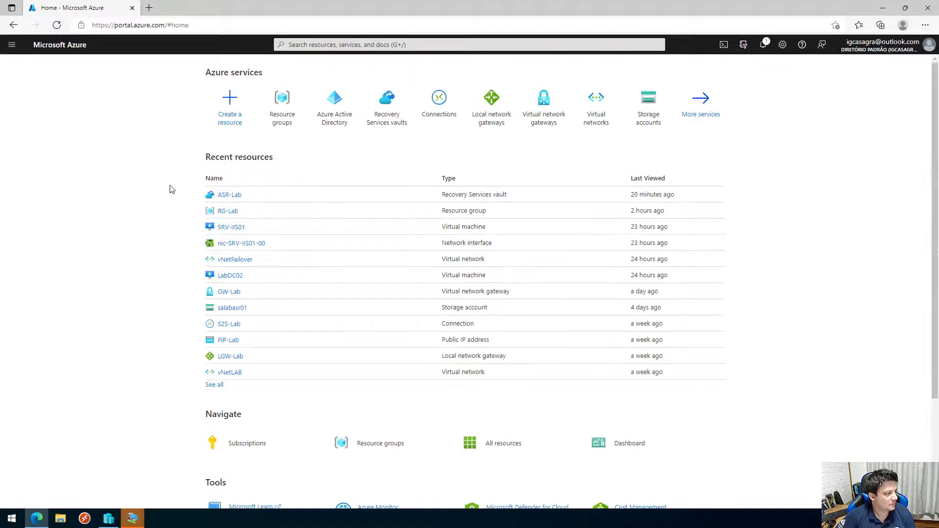
pyautogui.click(226, 212)
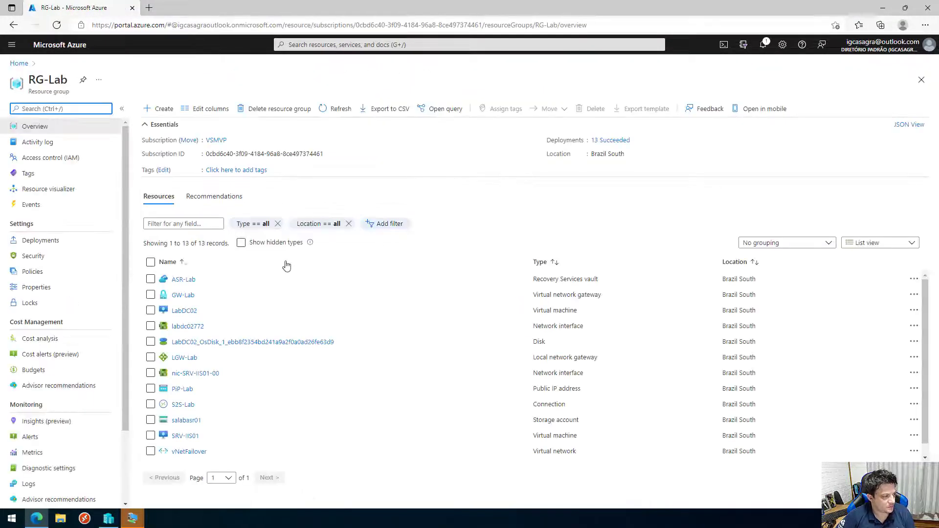
pyautogui.scroll(-1, 196, 423)
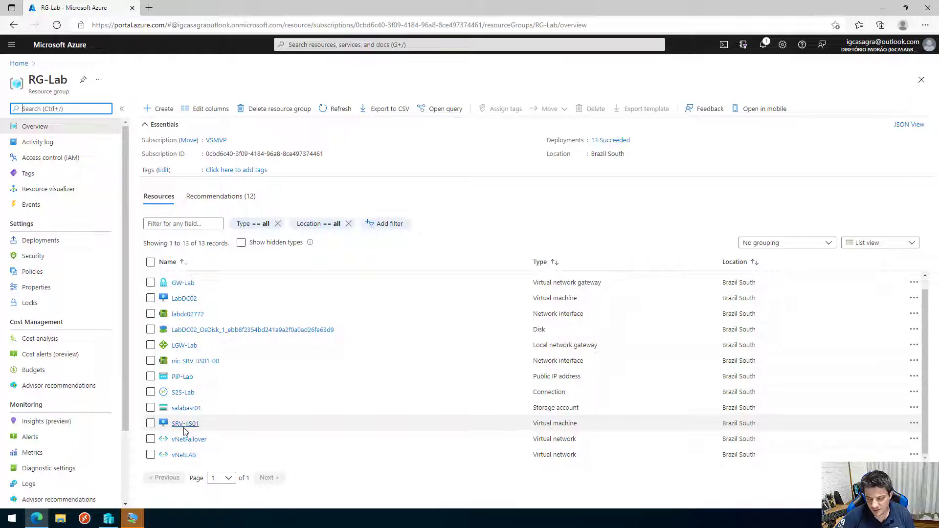
pyautogui.moveTo(183, 425)
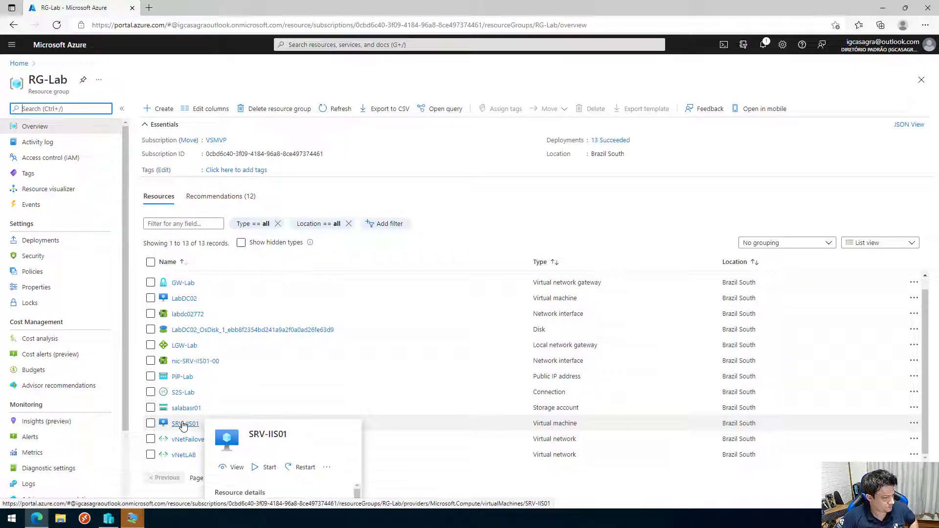
pyautogui.click(183, 425)
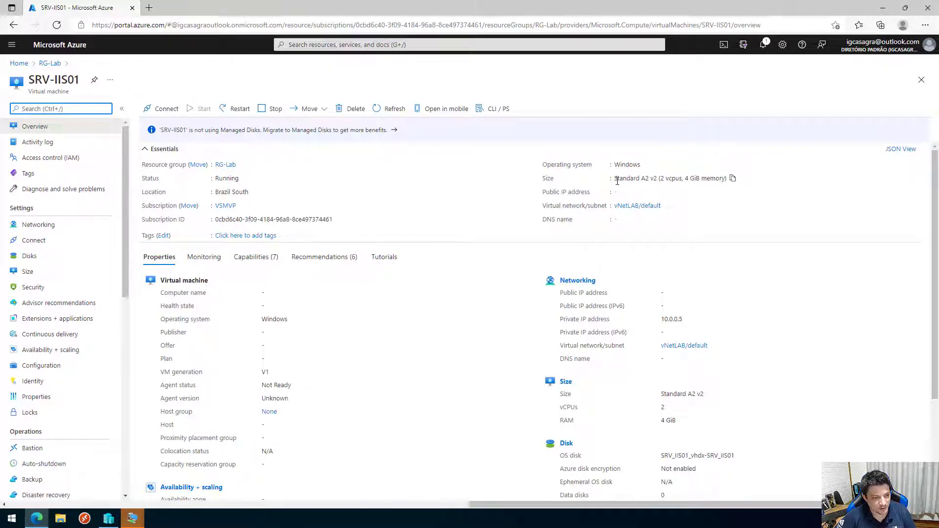
pyautogui.click(616, 181)
pyautogui.moveTo(616, 181); pyautogui.dragTo(734, 179)
pyautogui.click(734, 197)
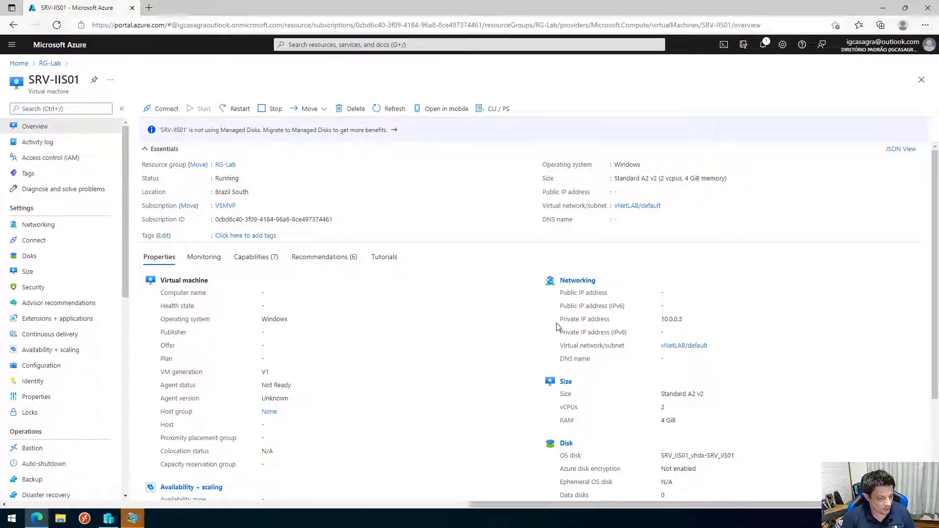
pyautogui.moveTo(563, 320); pyautogui.dragTo(624, 321)
pyautogui.click(663, 326)
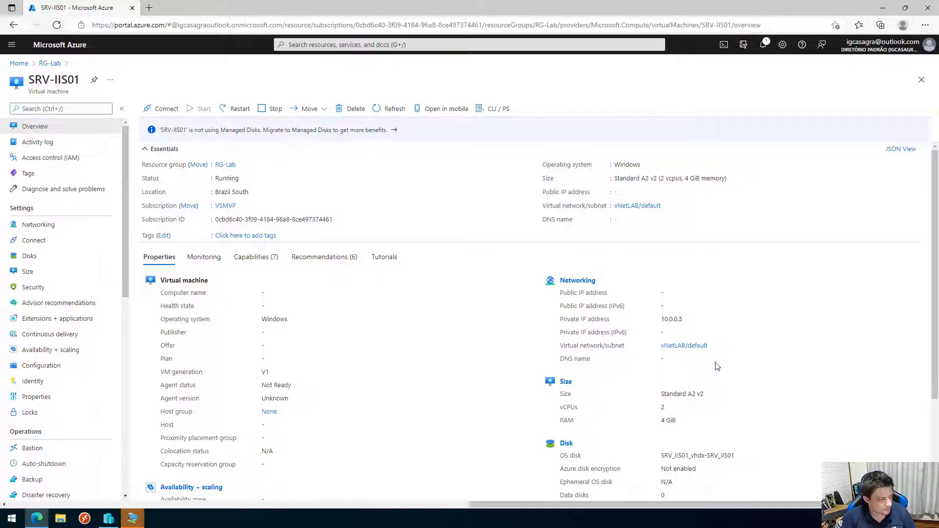
pyautogui.scroll(-1, 718, 366)
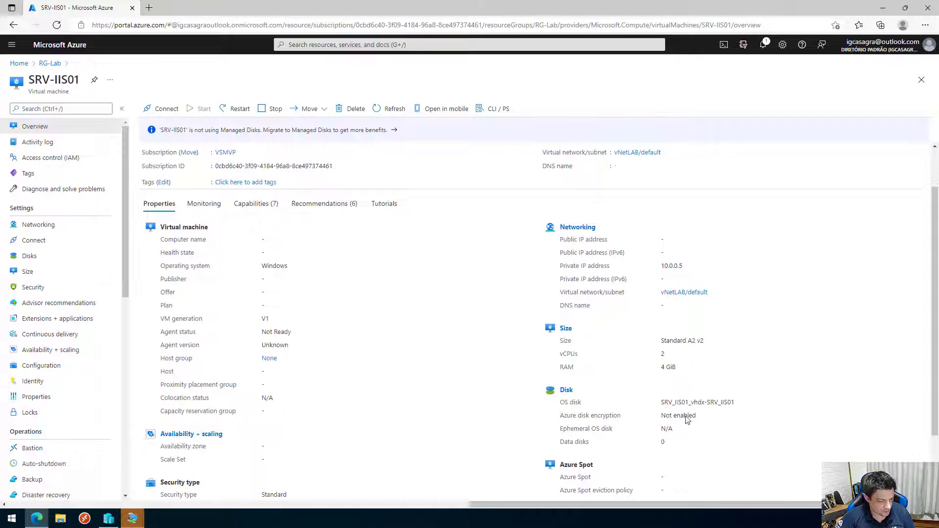
pyautogui.scroll(-1, 611, 329)
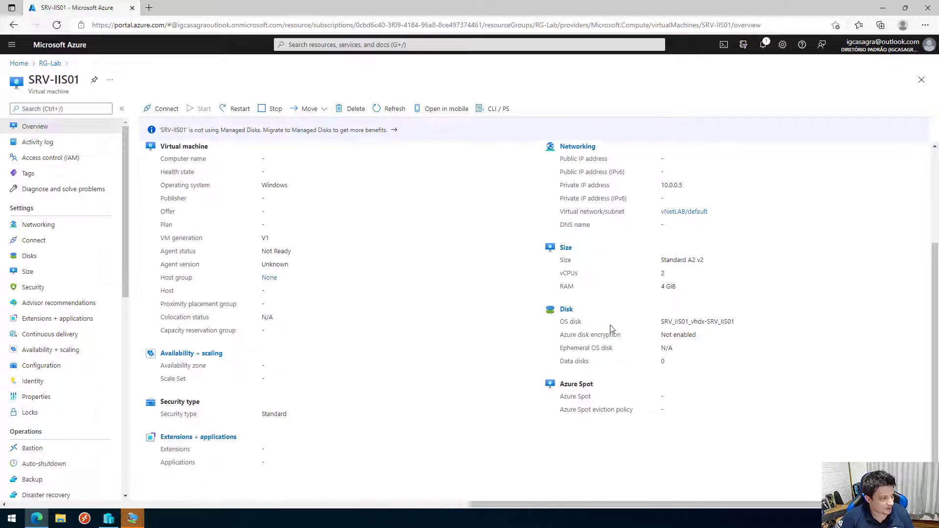
pyautogui.scroll(3, 612, 330)
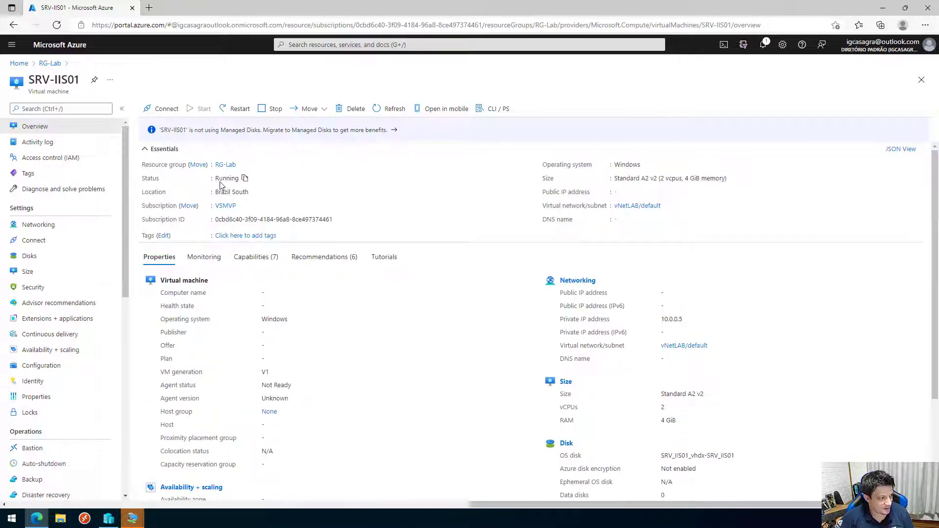
pyautogui.moveTo(248, 191)
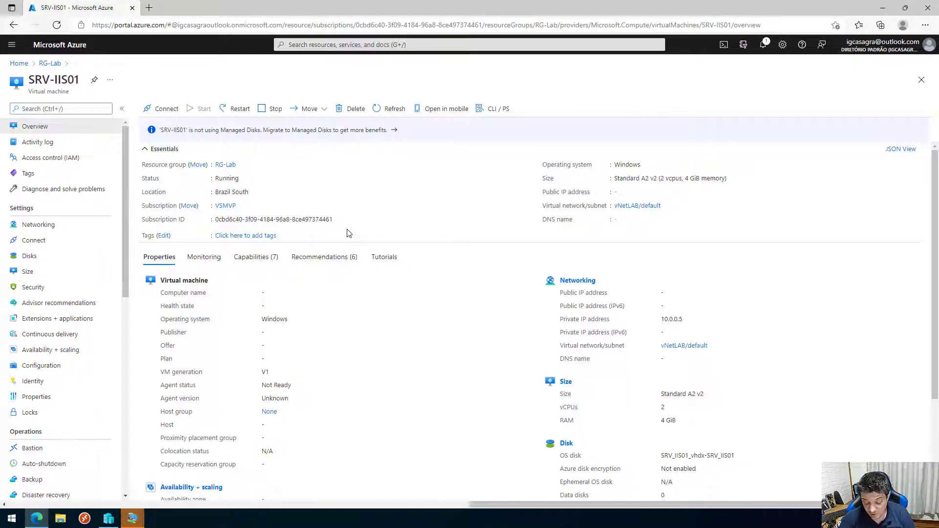
pyautogui.click(133, 518)
# Close the disconnected SRV-IIS01 VM Connection window.
pyautogui.moveTo(66, 471)
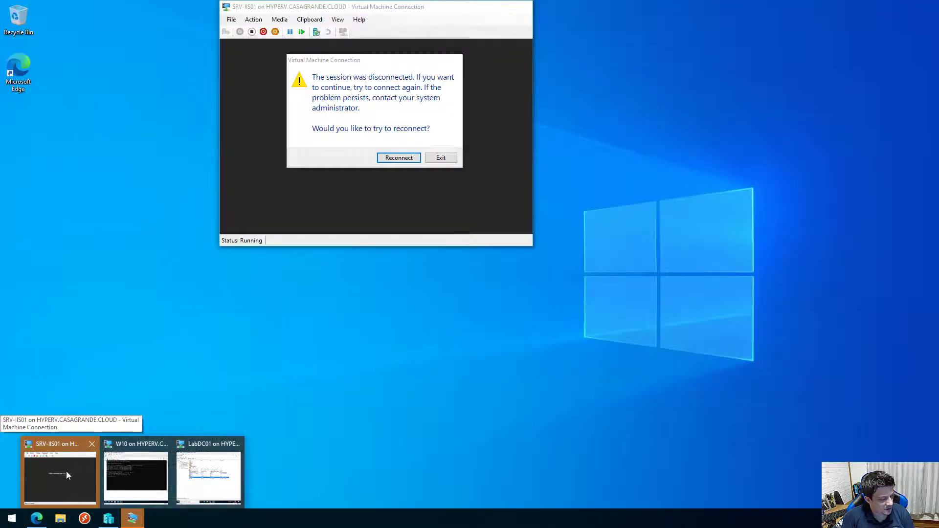
pyautogui.click(56, 472)
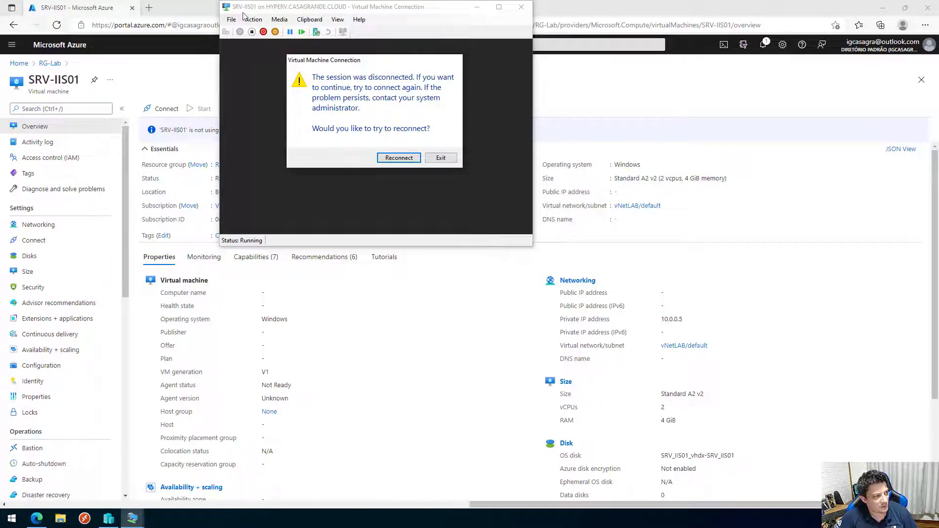
pyautogui.click(440, 158)
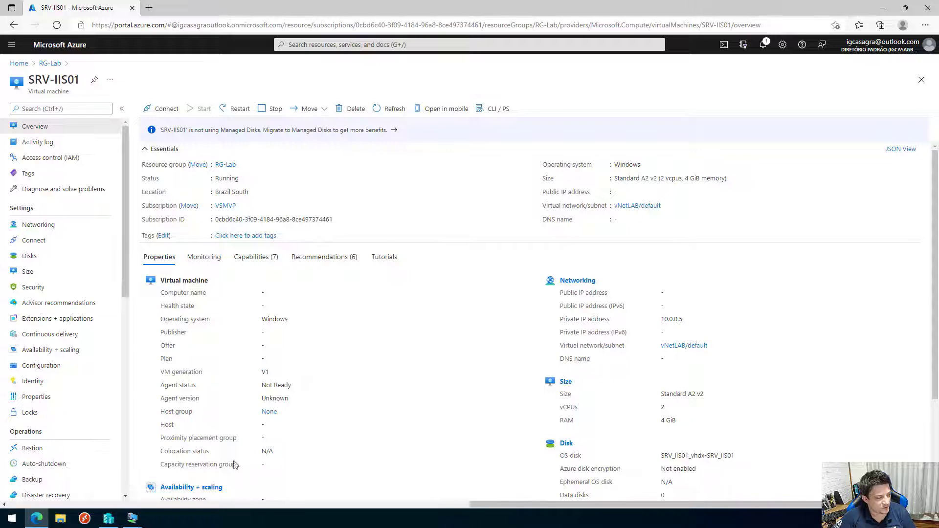
# Refresh the casagrande.local zone on LabDC01 and select SRV-IIS01's record, now 10.0.0.5.
pyautogui.click(132, 518)
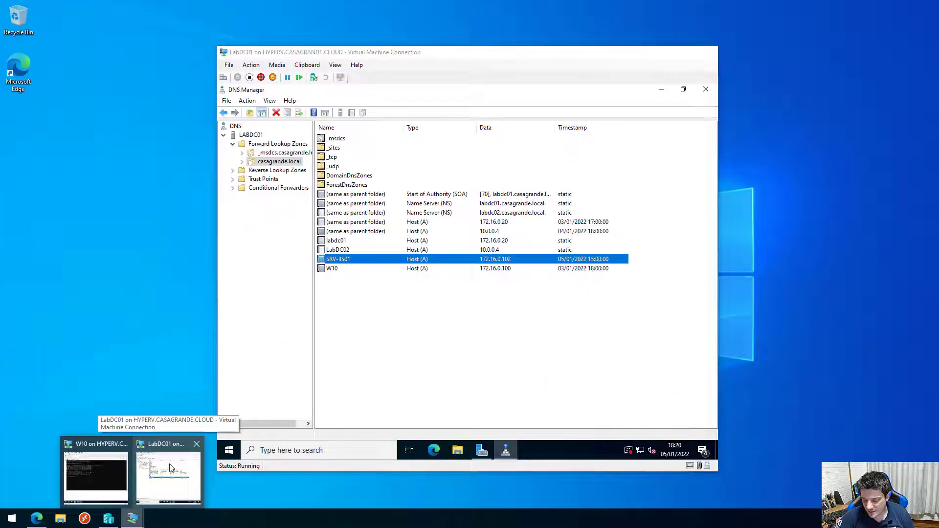
pyautogui.click(171, 466)
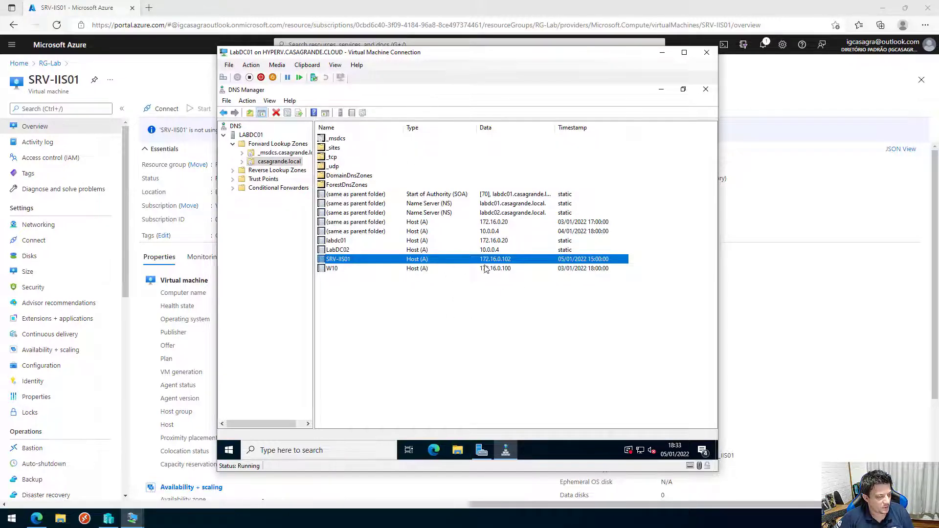
pyautogui.rightClick(285, 166)
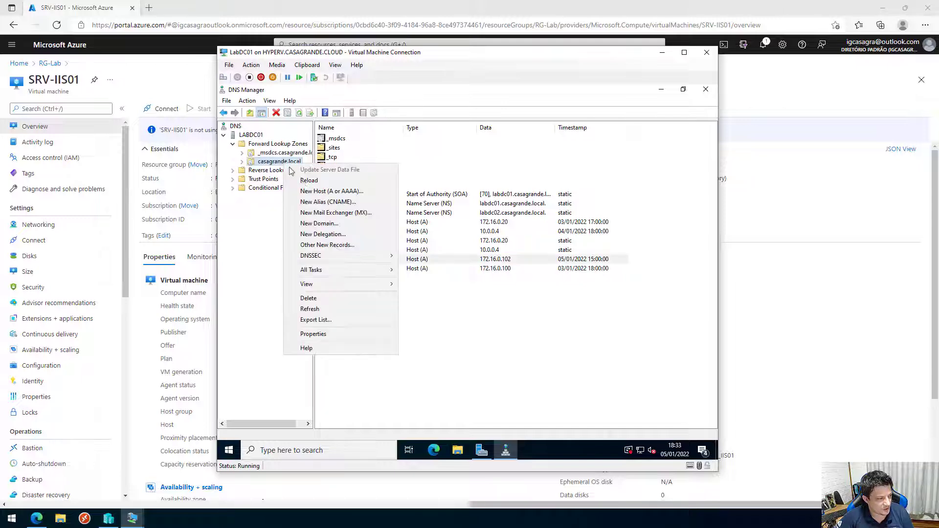
pyautogui.click(315, 310)
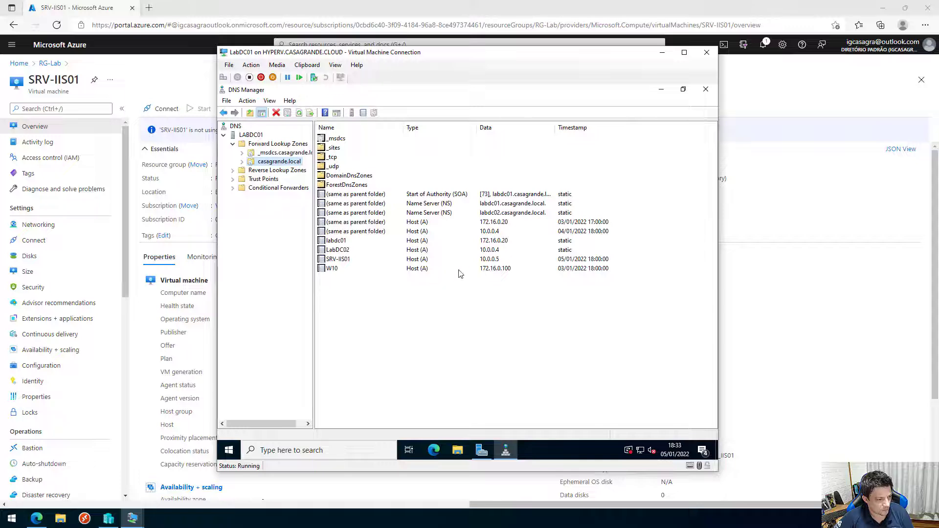
pyautogui.click(378, 263)
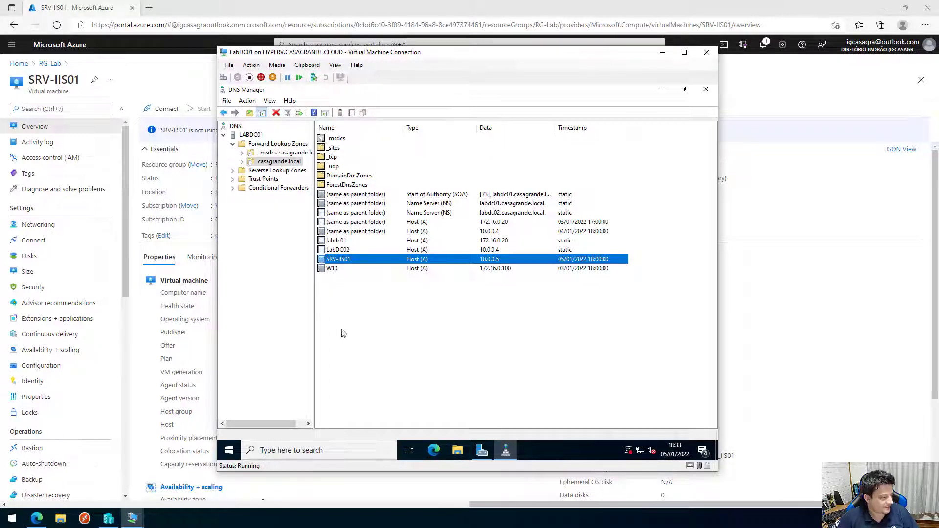
# Open a Command Prompt on the W10 client through Win+X > Run.
pyautogui.moveTo(141, 522)
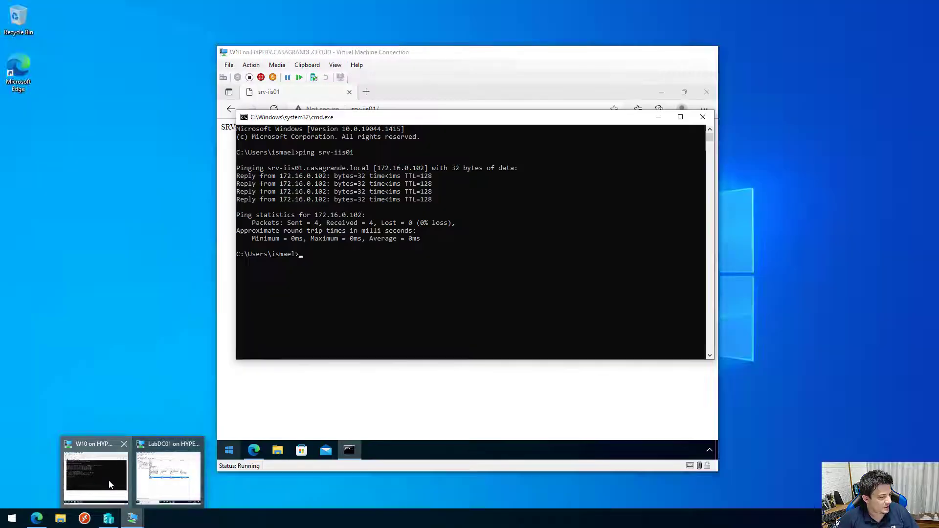
pyautogui.click(108, 480)
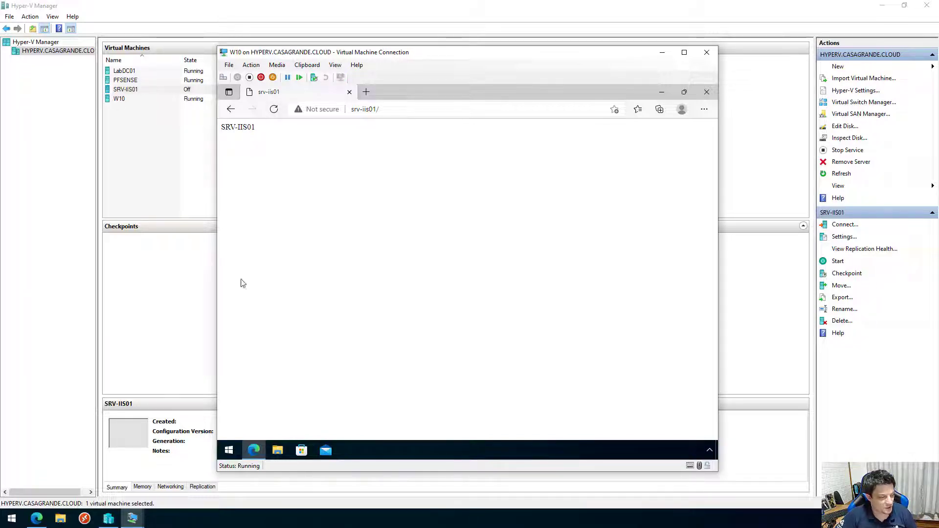
pyautogui.click(228, 453)
pyautogui.rightClick(228, 452)
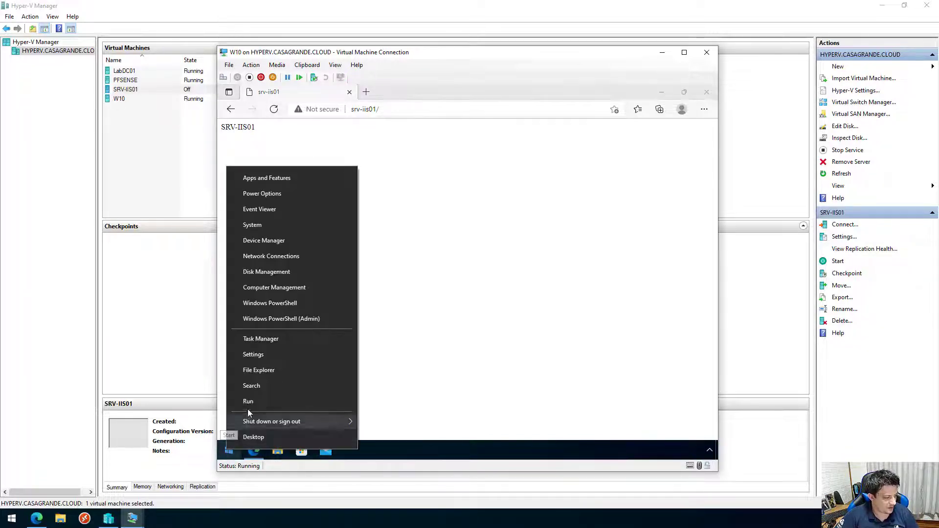
pyautogui.click(260, 403)
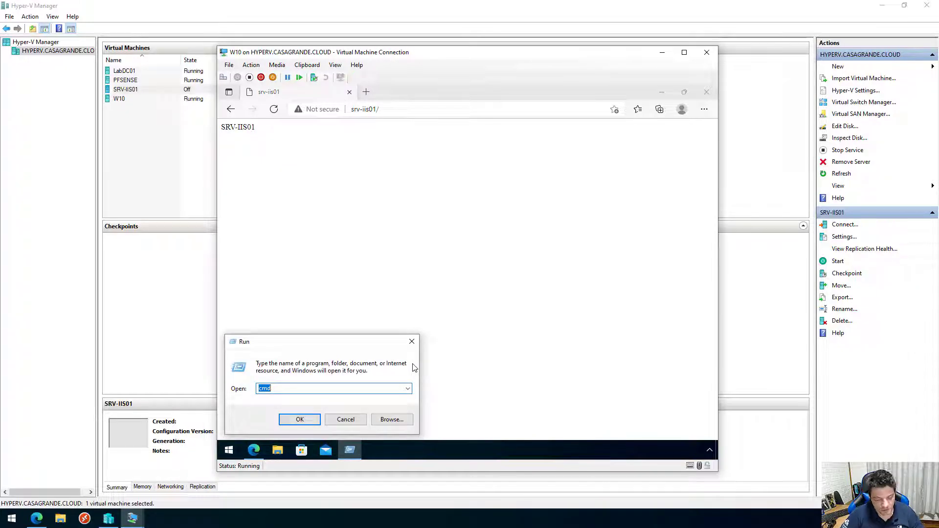
pyautogui.press('Return')
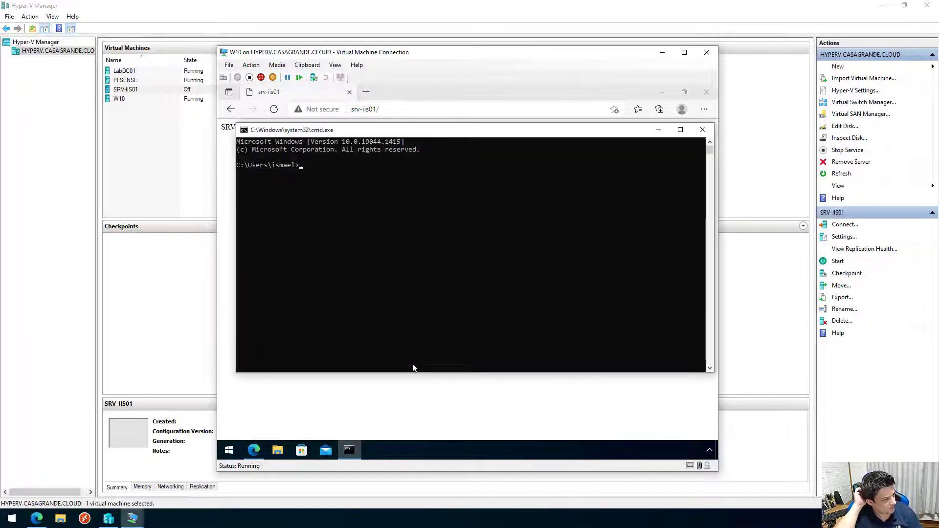
# Run 'ping srv-iis01' and get four replies from 10.0.0.5 with 0% loss.
pyautogui.write('ping ')
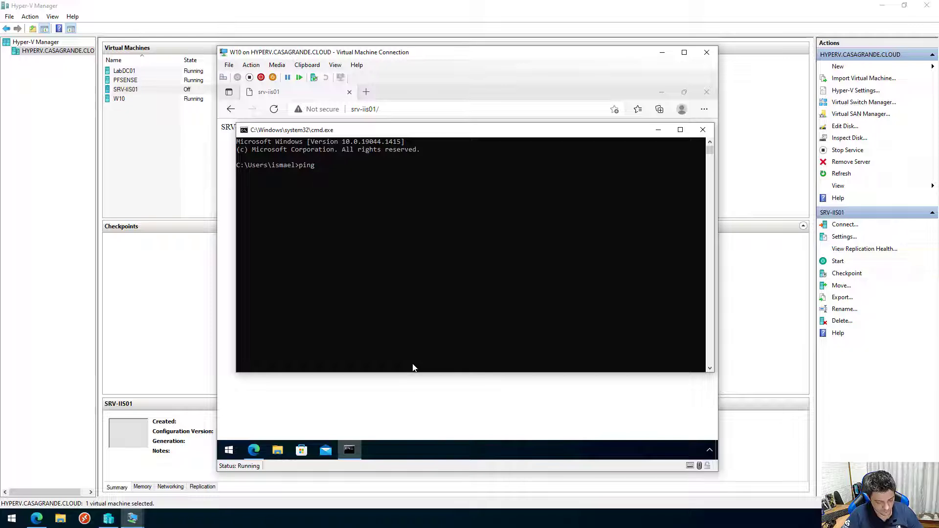
pyautogui.write('srv')
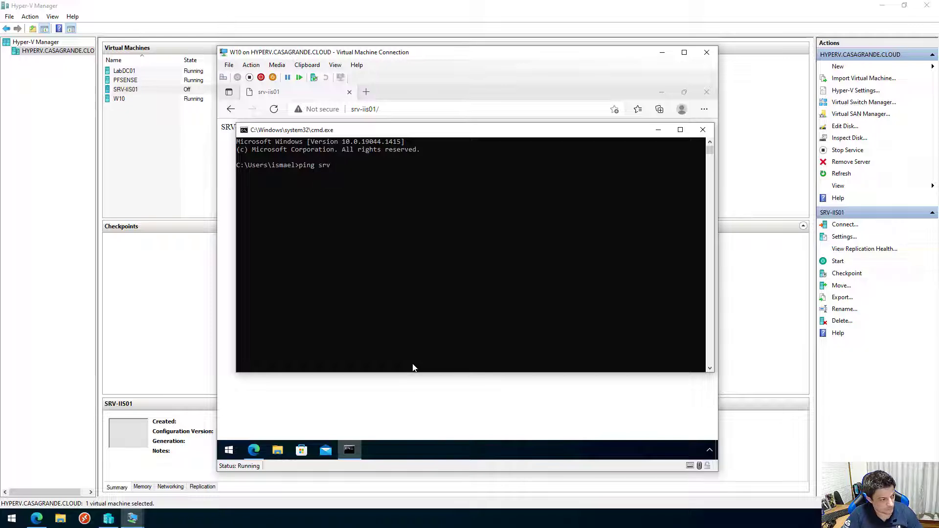
pyautogui.write('-iis01')
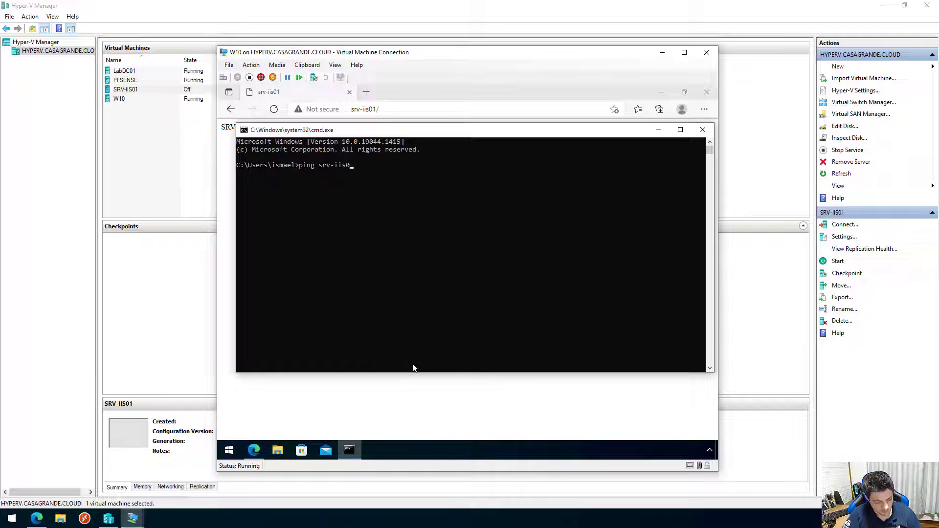
pyautogui.press('Return')
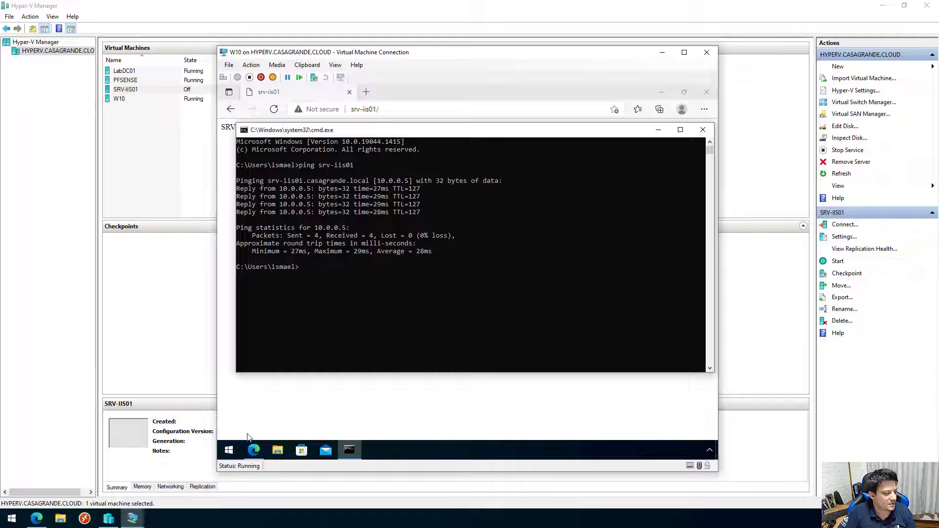
pyautogui.rightClick(229, 450)
# Launch mstsc and try connecting to 10.0.0.5 with the current account's password, which gets denied.
pyautogui.click(250, 405)
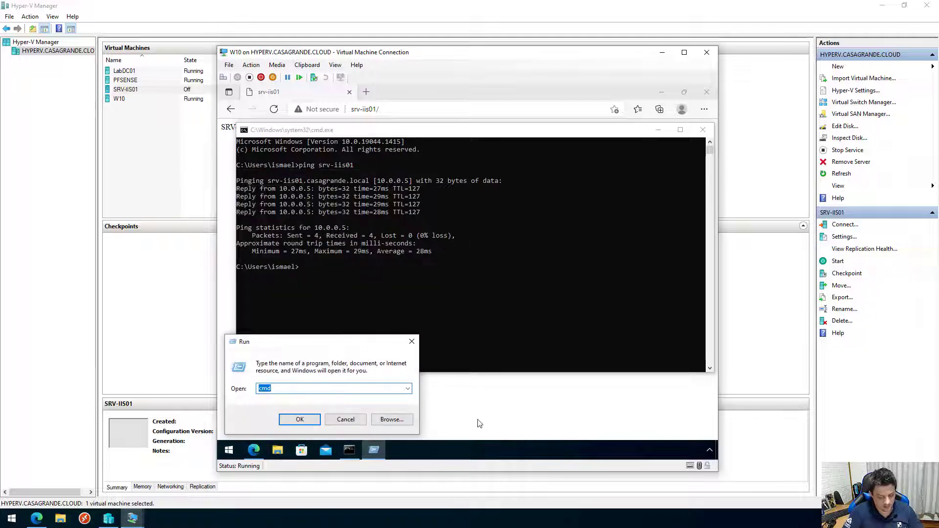
pyautogui.press('Return')
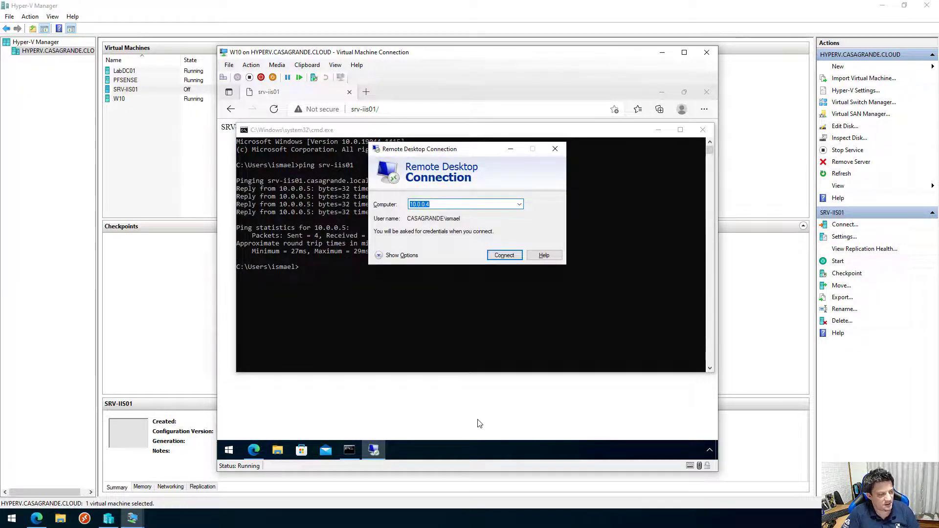
pyautogui.write('10.0.0.')
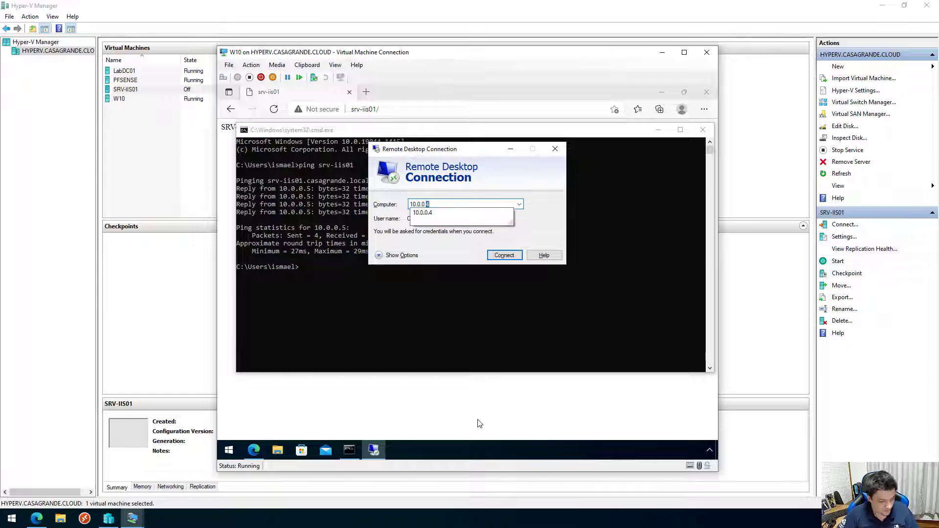
pyautogui.write('5')
pyautogui.press('Return')
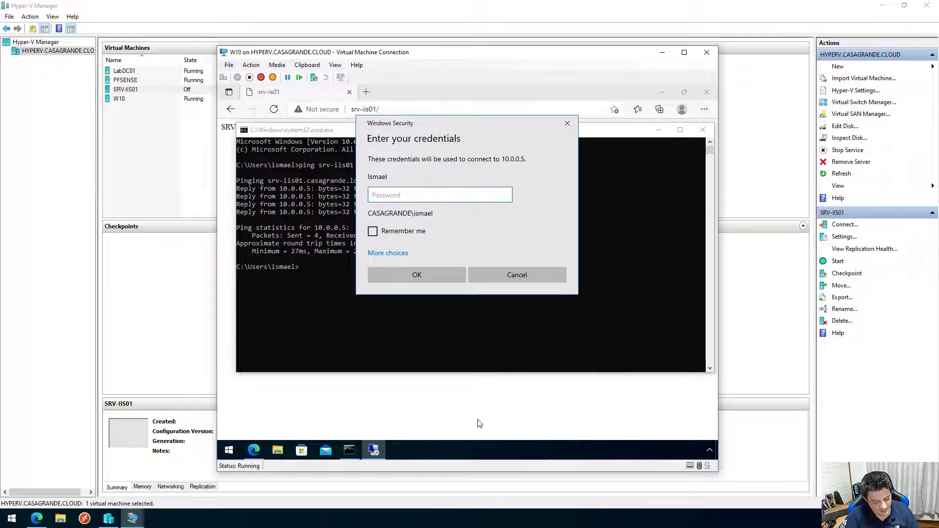
pyautogui.write('•••••••••')
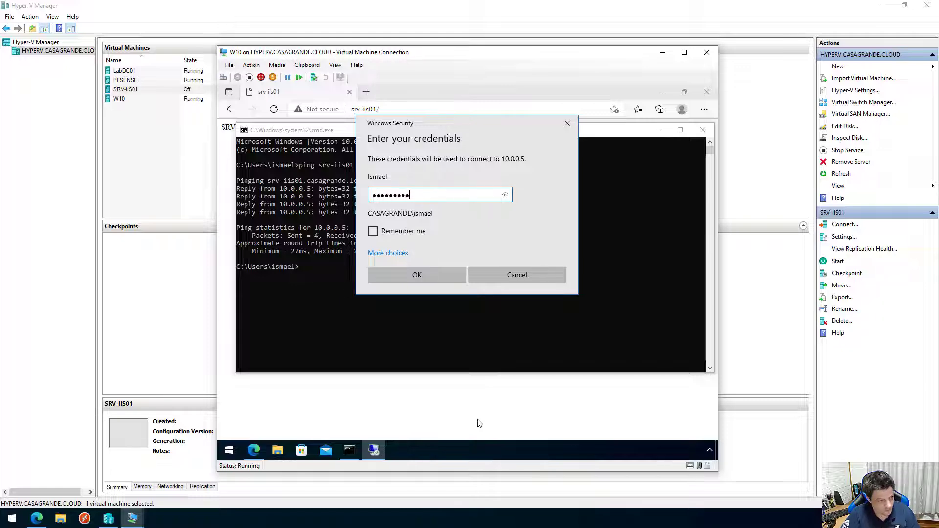
pyautogui.press('Return')
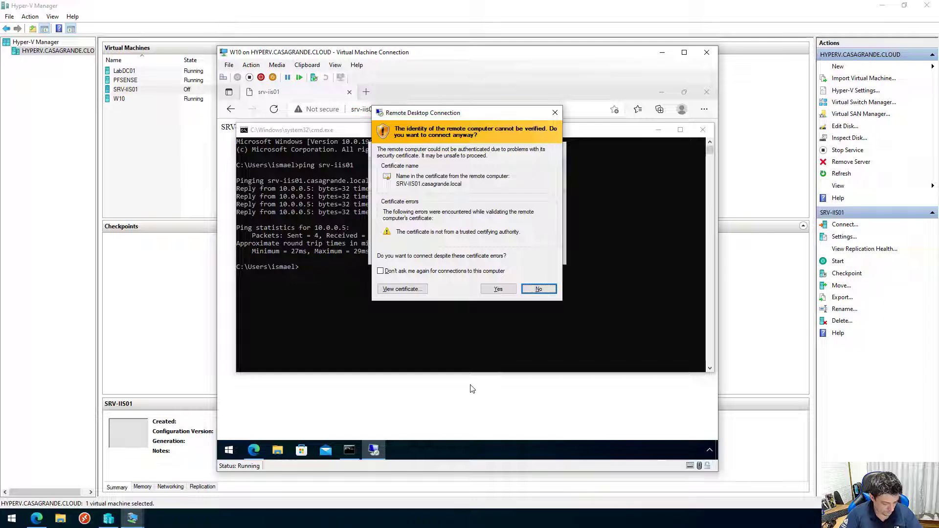
pyautogui.click(499, 288)
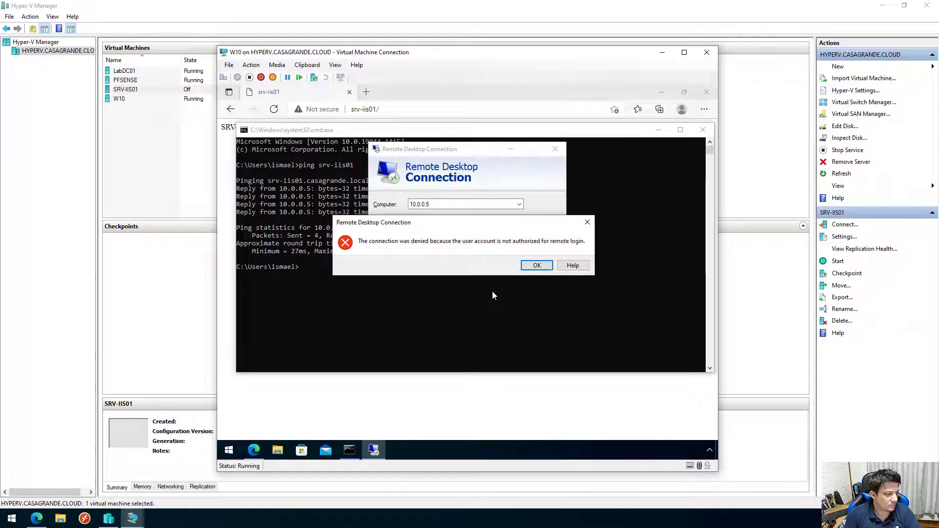
pyautogui.click(538, 266)
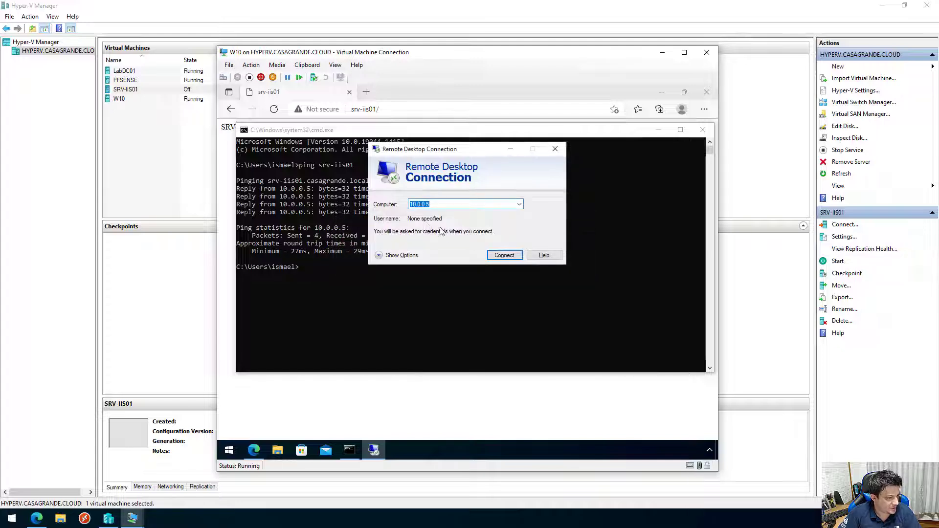
# Retry 10.0.0.5 as 'administrator' with its password and accept the untrusted certificate.
pyautogui.press('Return')
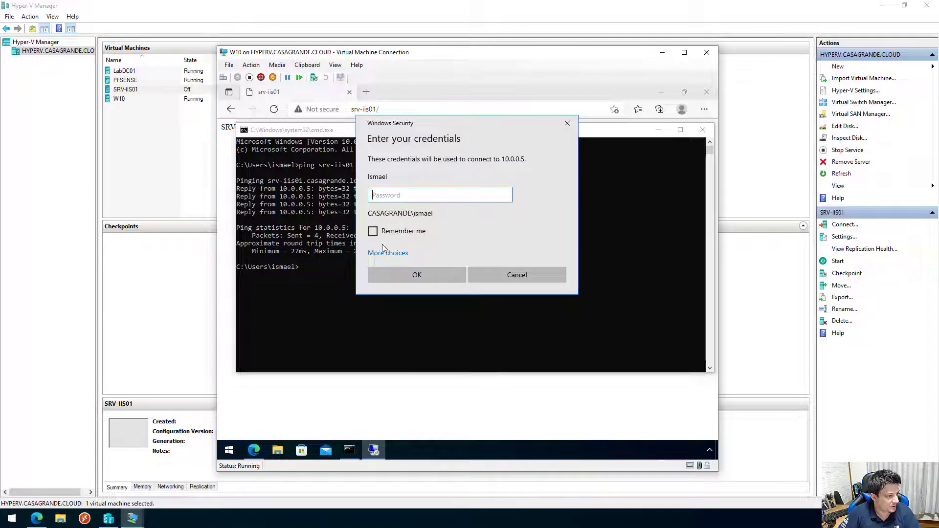
pyautogui.click(385, 252)
pyautogui.click(429, 304)
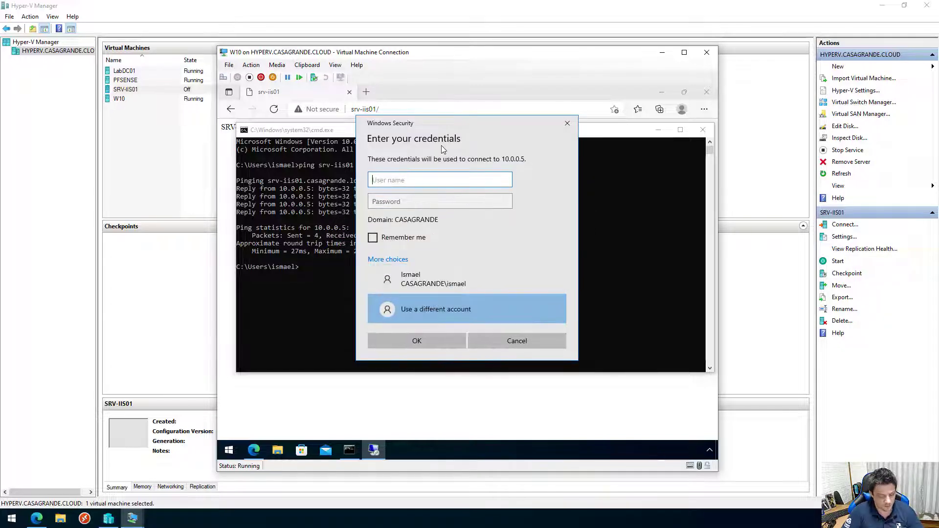
pyautogui.write('administrator')
pyautogui.press('Tab')
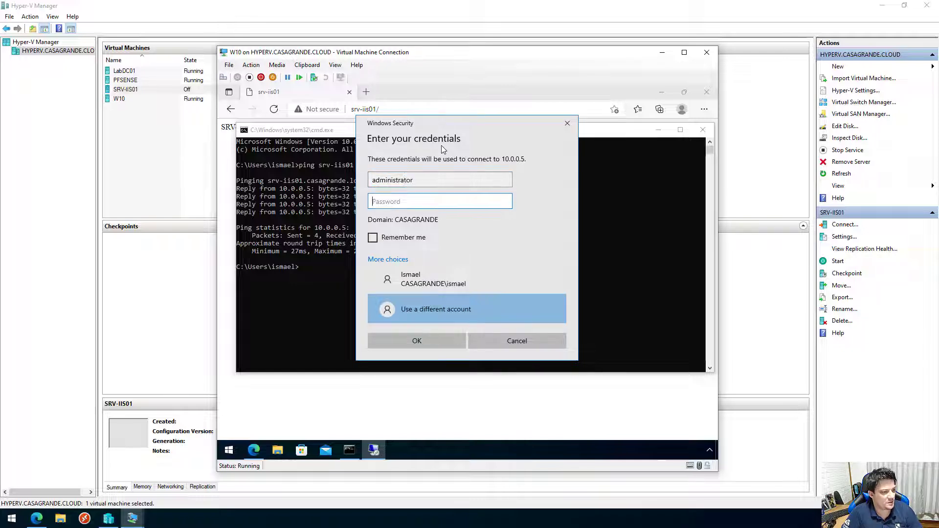
pyautogui.write('••••••••••')
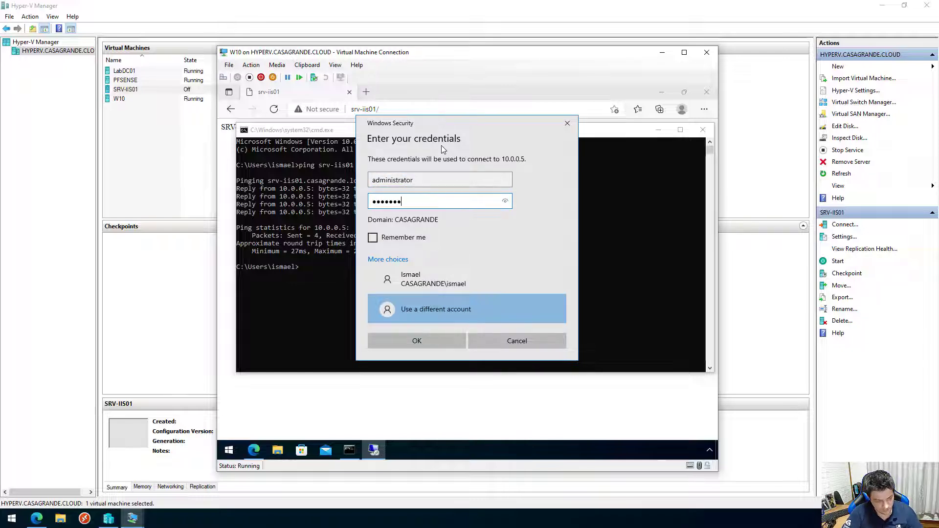
pyautogui.press('Return')
pyautogui.press('Left')
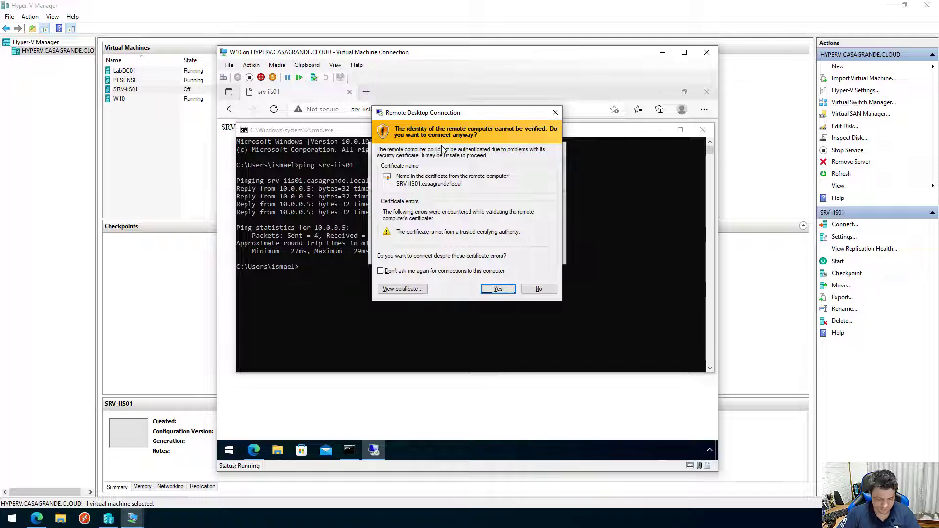
pyautogui.press('Return')
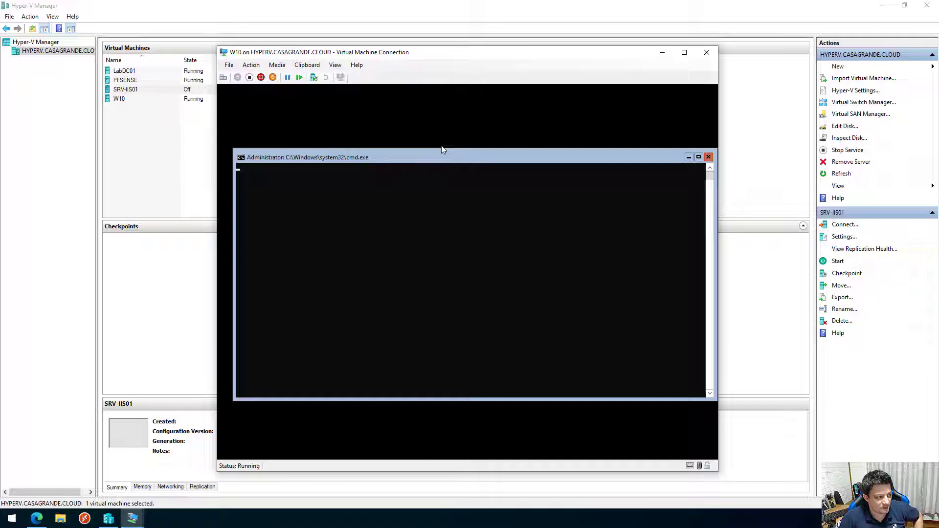
# Check SRV-IIS01's 10.0.0.5 record in LabDC01's DNS Manager, then return to W10 and the Azure portal.
pyautogui.click(132, 518)
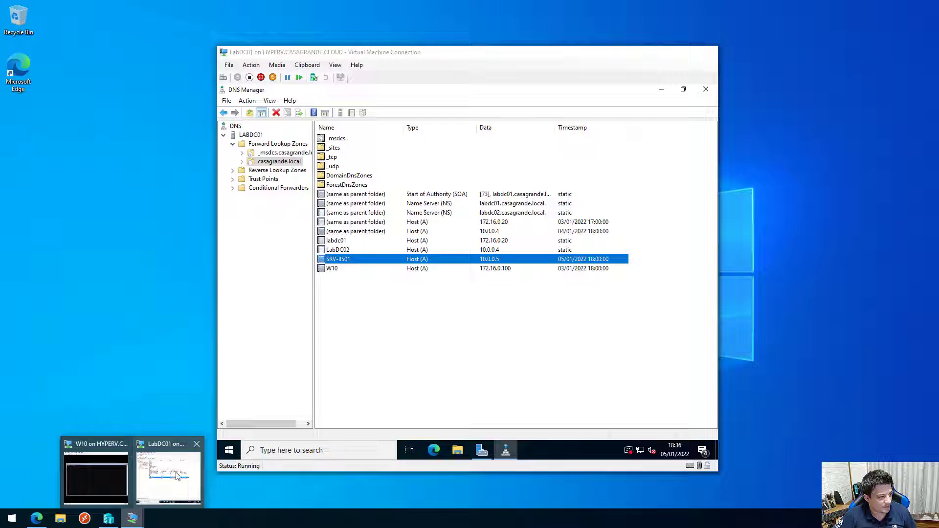
pyautogui.moveTo(83, 477)
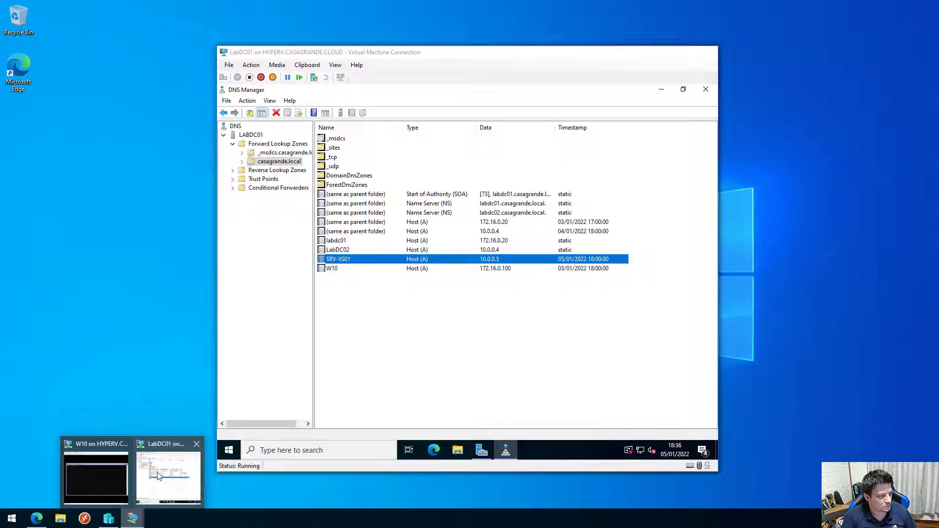
pyautogui.click(158, 476)
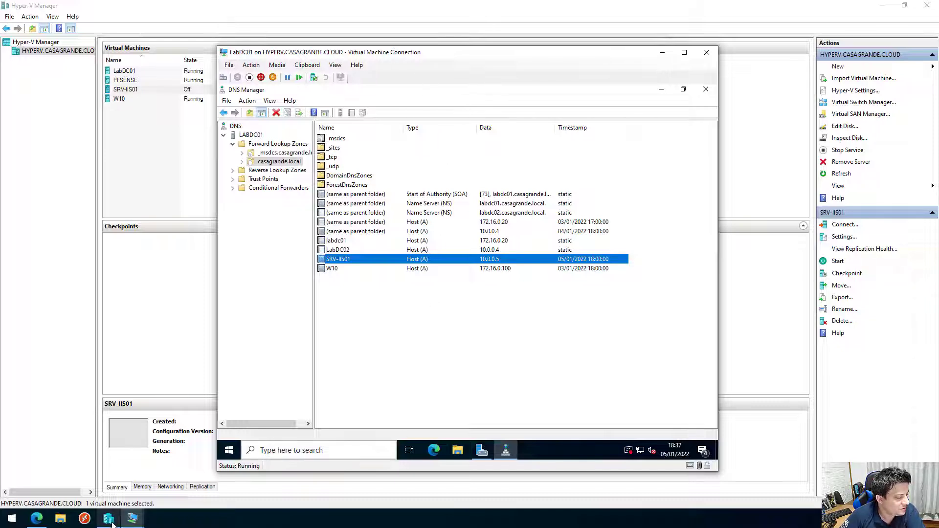
pyautogui.click(95, 460)
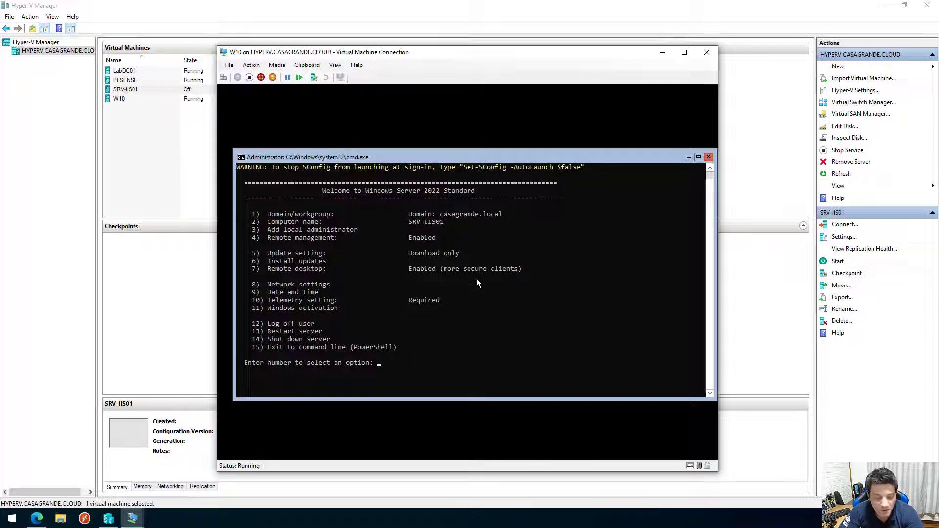
pyautogui.click(43, 523)
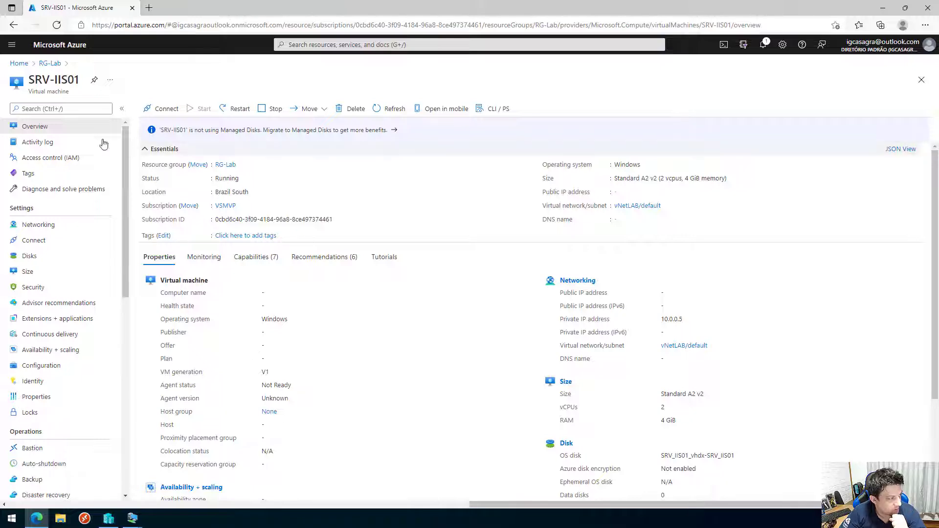
# Go from RG-Lab into the ASR-Lab vault's Replicated items and open SRV-IIS01.
pyautogui.click(49, 63)
pyautogui.click(175, 286)
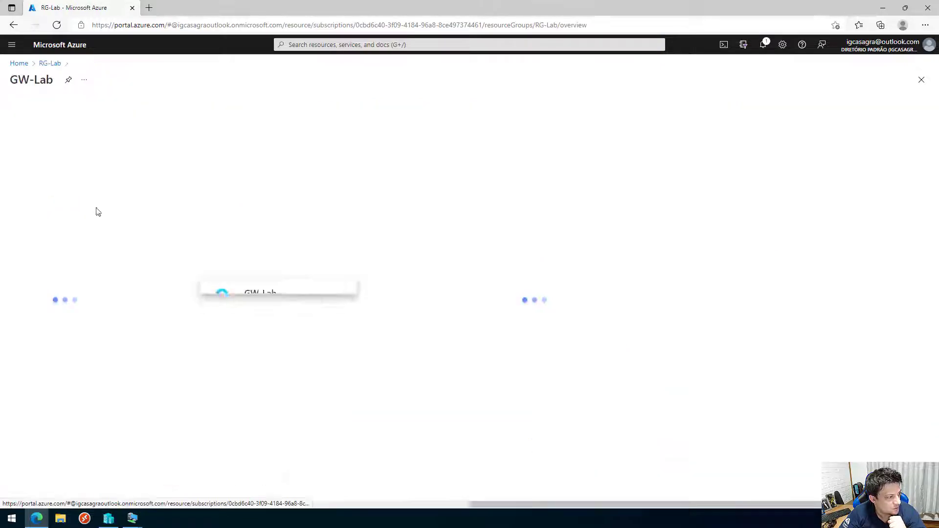
pyautogui.hotkey('alt', 'Left')
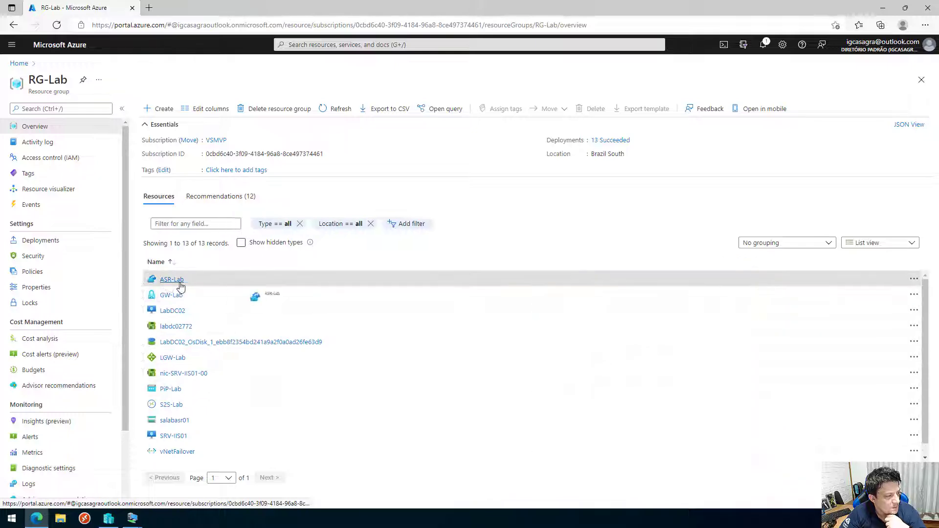
pyautogui.click(181, 280)
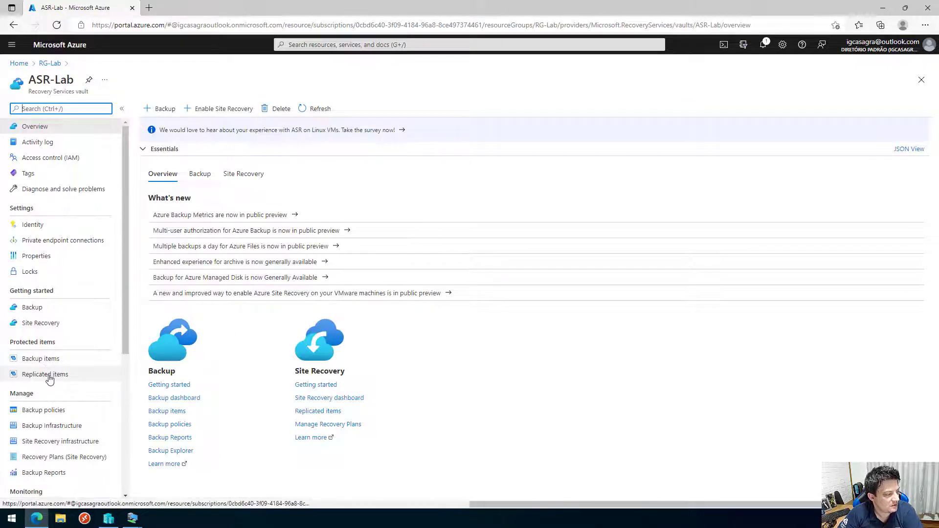
pyautogui.click(46, 376)
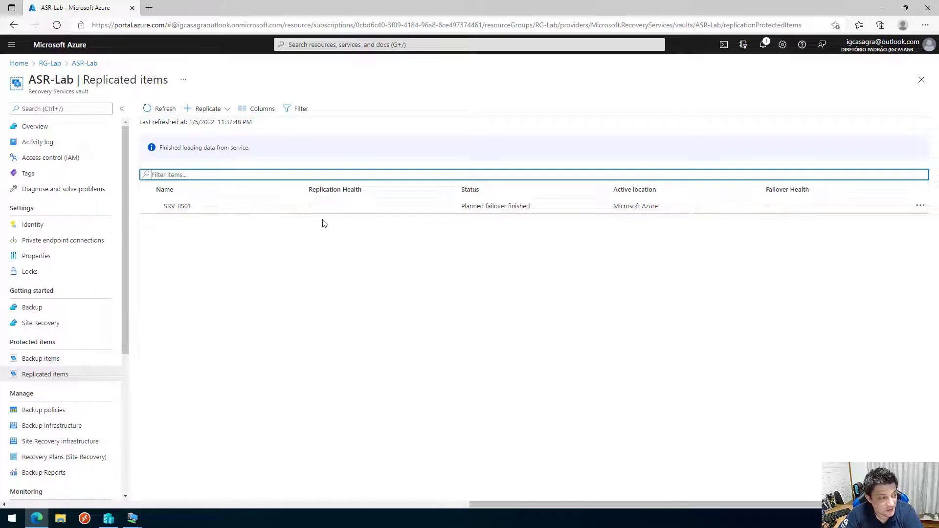
pyautogui.click(243, 209)
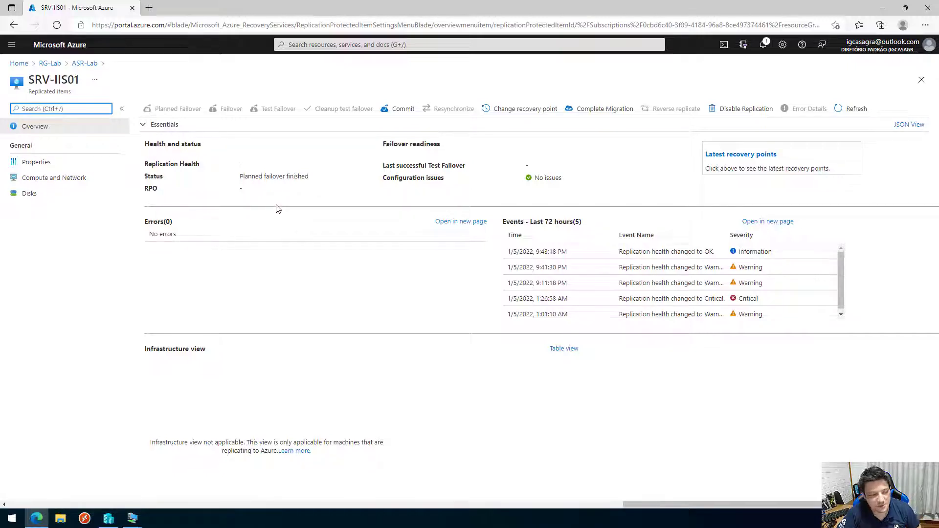
# Commit SRV-IIS01's planned failover and confirm it with OK.
pyautogui.click(401, 113)
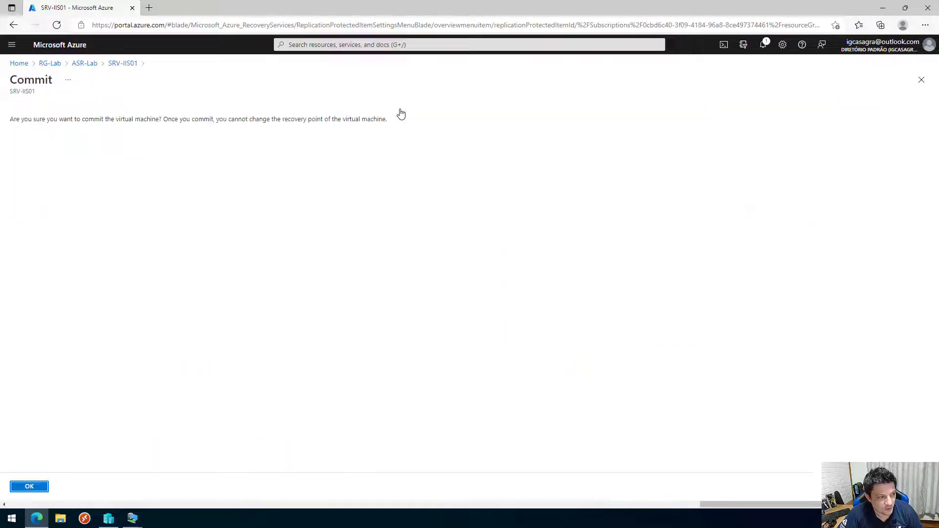
pyautogui.click(29, 487)
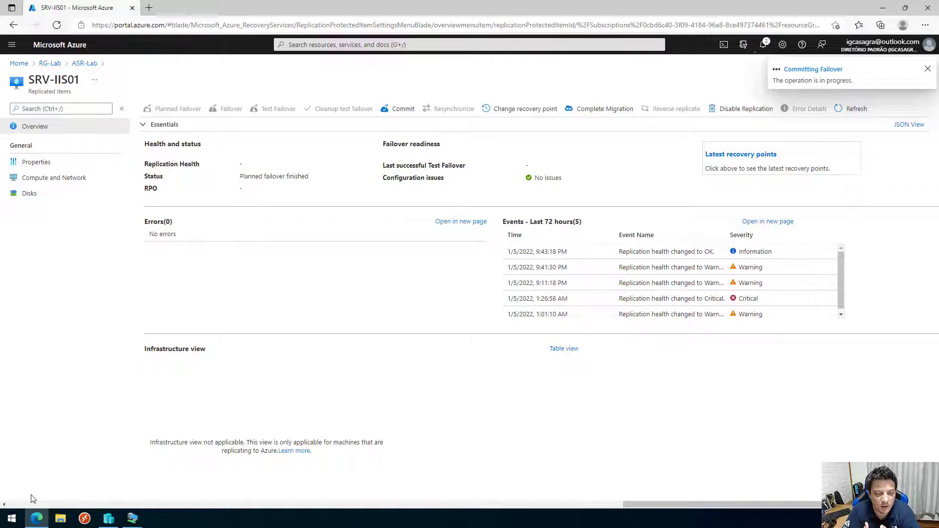